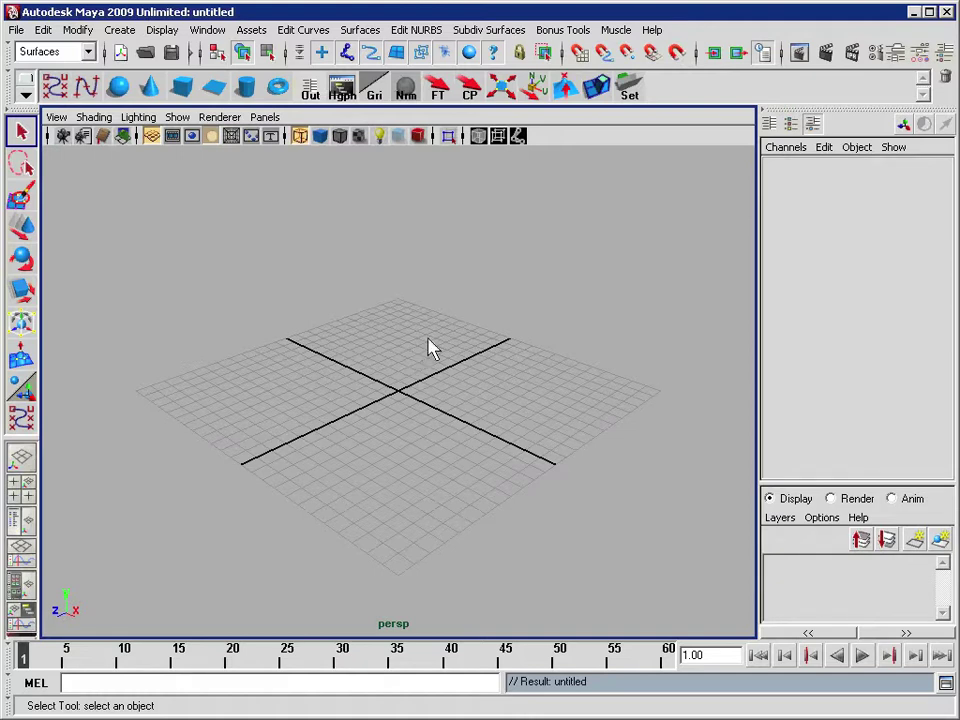
# Draw a looping six-point CV curve in 3D by placing its points alternately in the top, front and side views
pyautogui.click(56, 88)
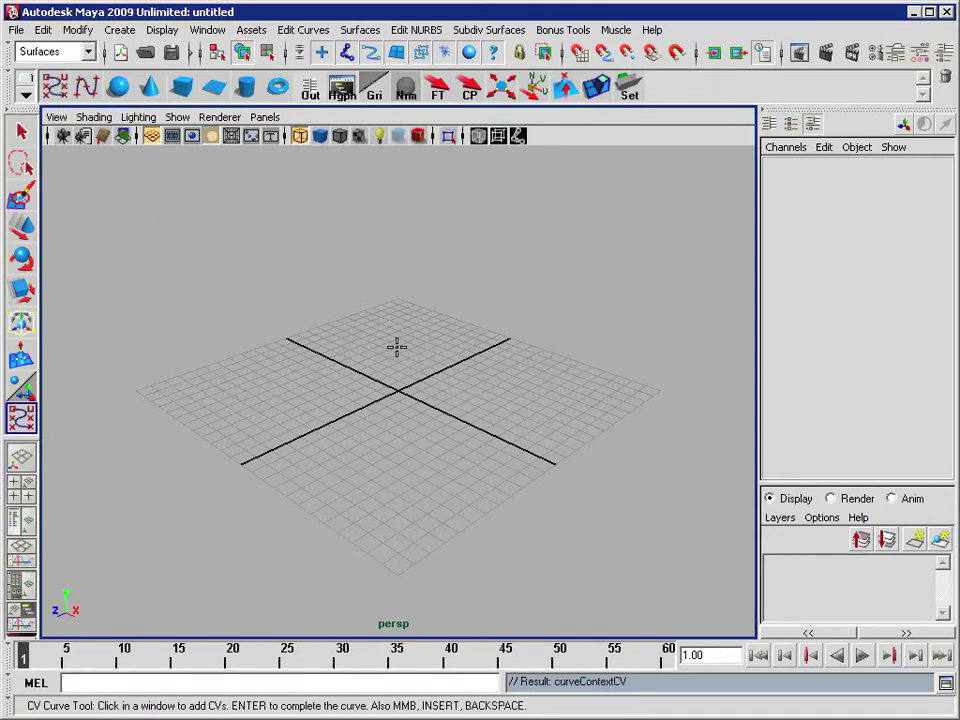
pyautogui.press('space')
pyautogui.click(299, 215)
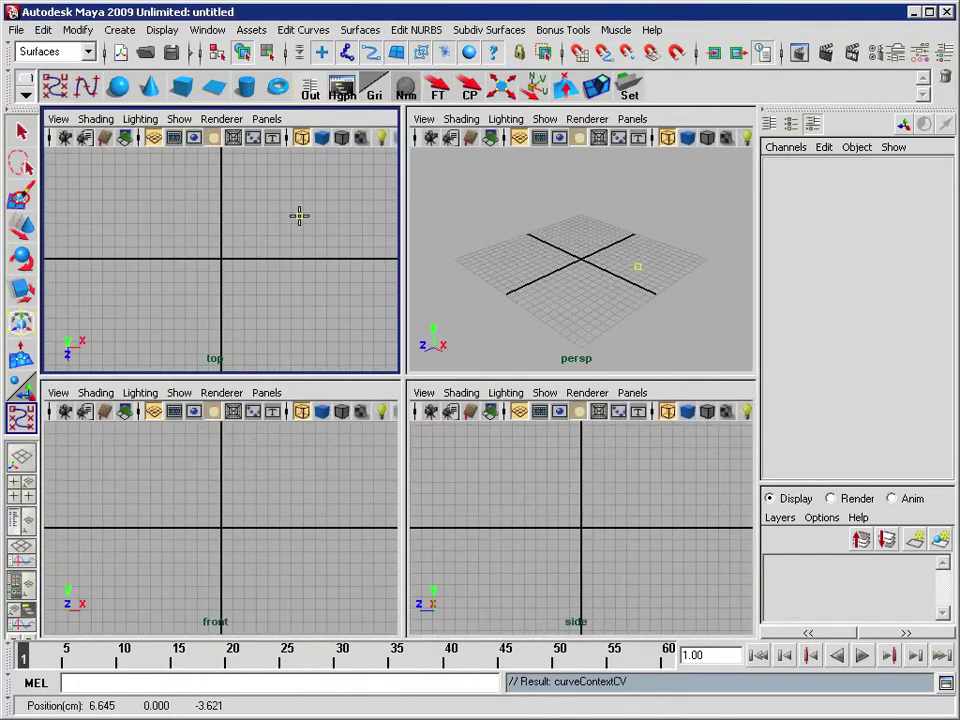
pyautogui.click(133, 465)
pyautogui.click(535, 603)
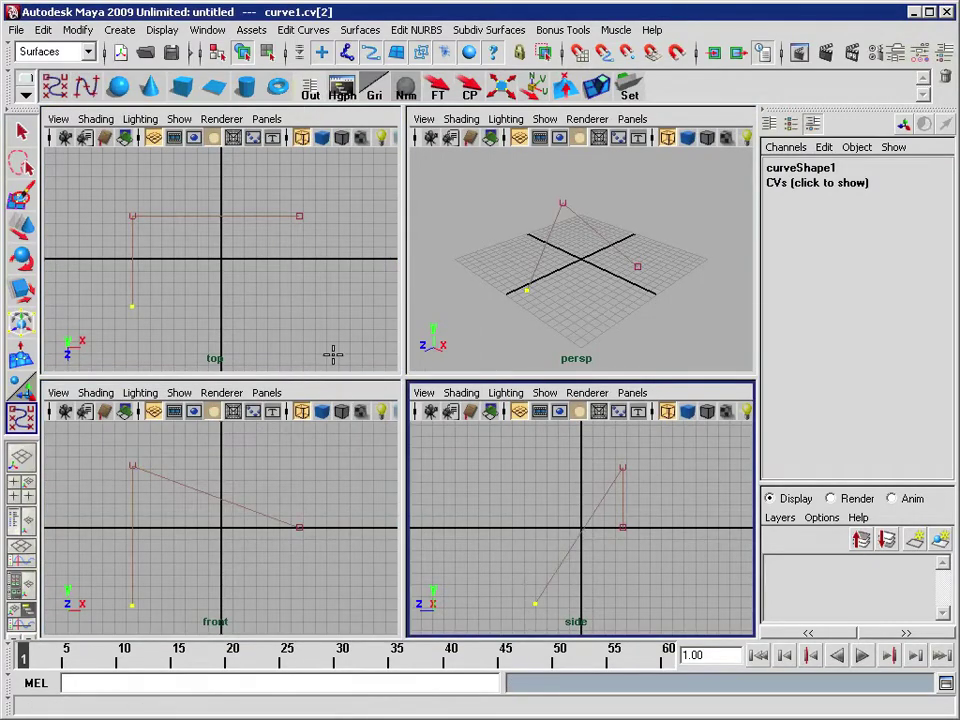
pyautogui.click(332, 303)
pyautogui.click(285, 478)
pyautogui.click(489, 487)
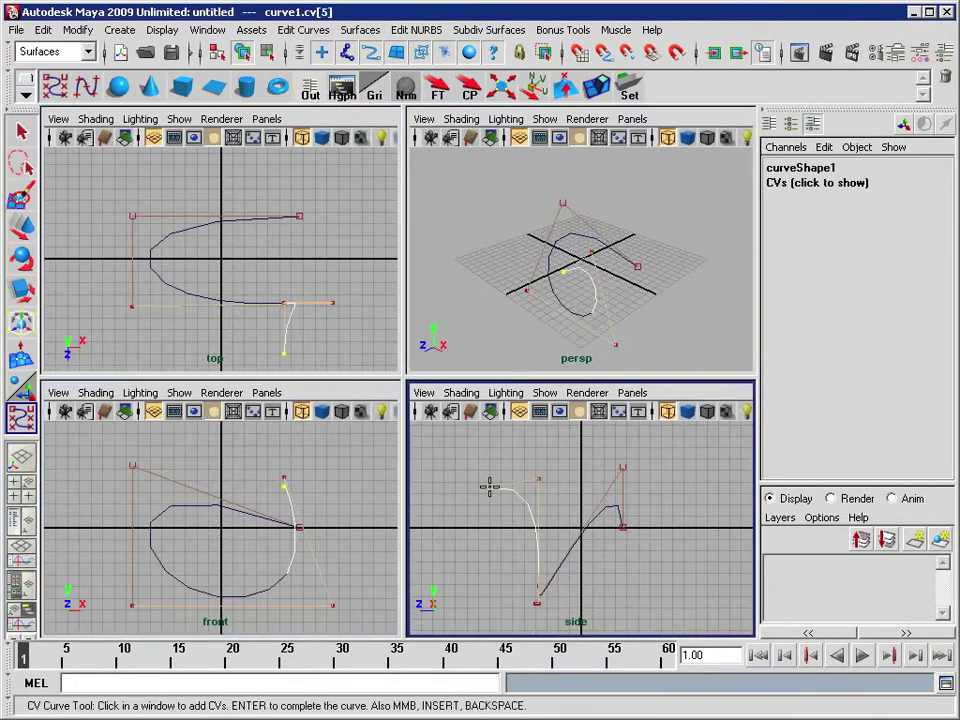
pyautogui.press('Return')
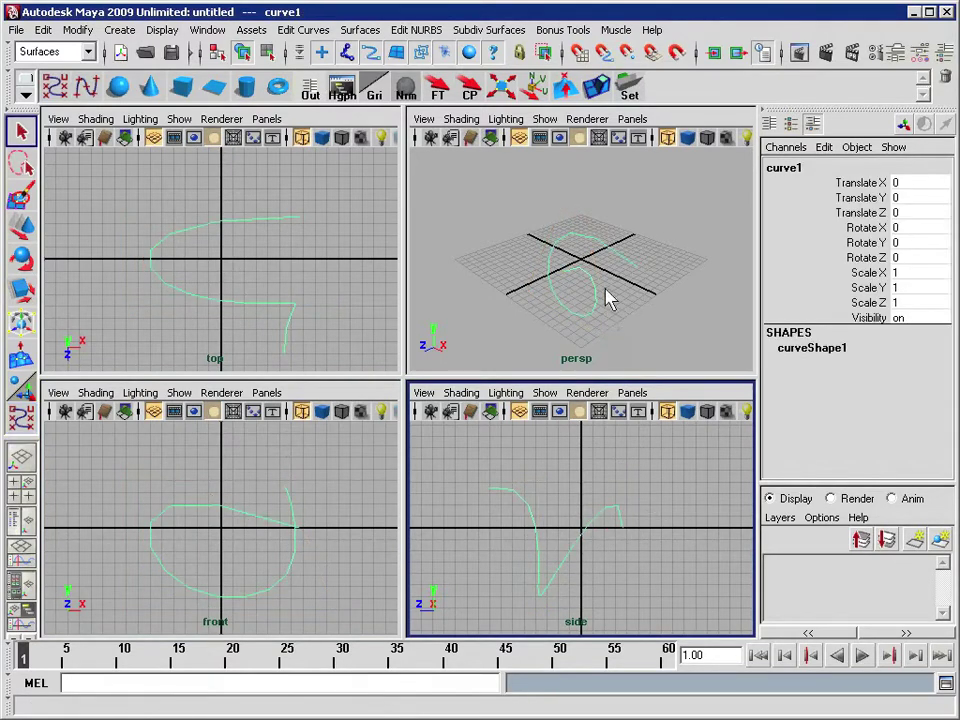
# Display the curve at the highest smoothness in the enlarged perspective view
pyautogui.press('1')
pyautogui.press('space')
pyautogui.press('3')
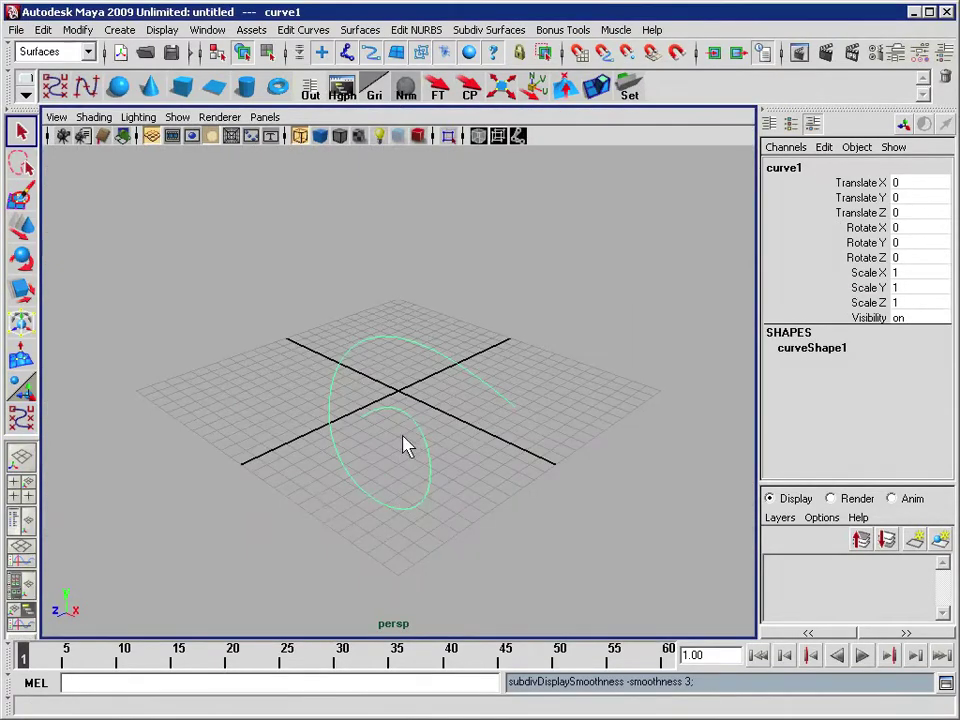
pyautogui.keyDown('alt'); pyautogui.moveTo(458, 436); pyautogui.dragTo(512, 441); pyautogui.keyUp('alt')
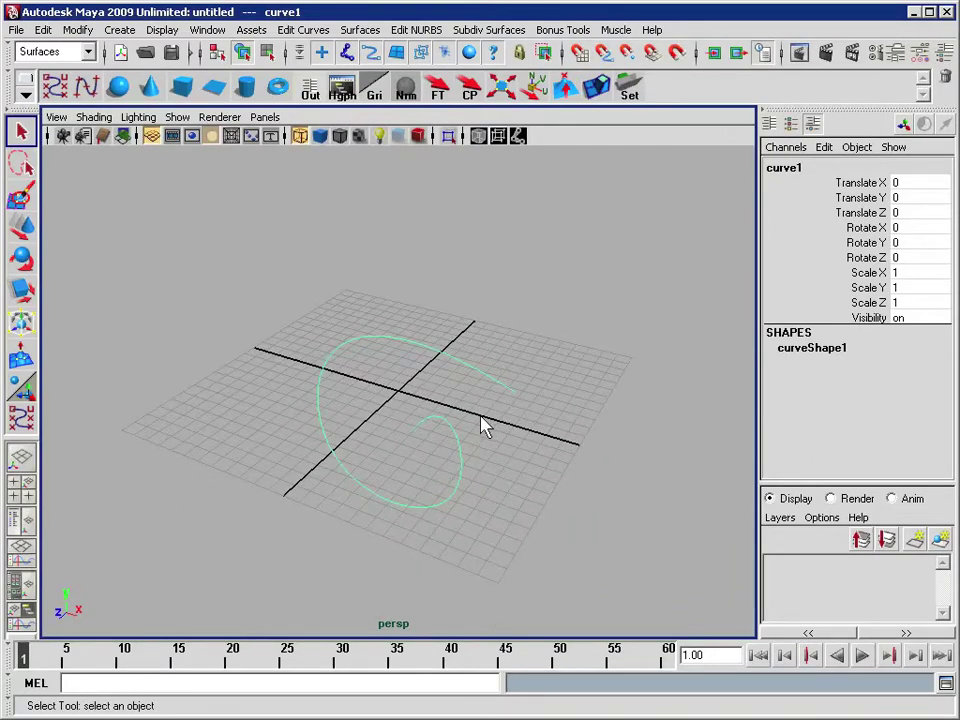
pyautogui.press('w')
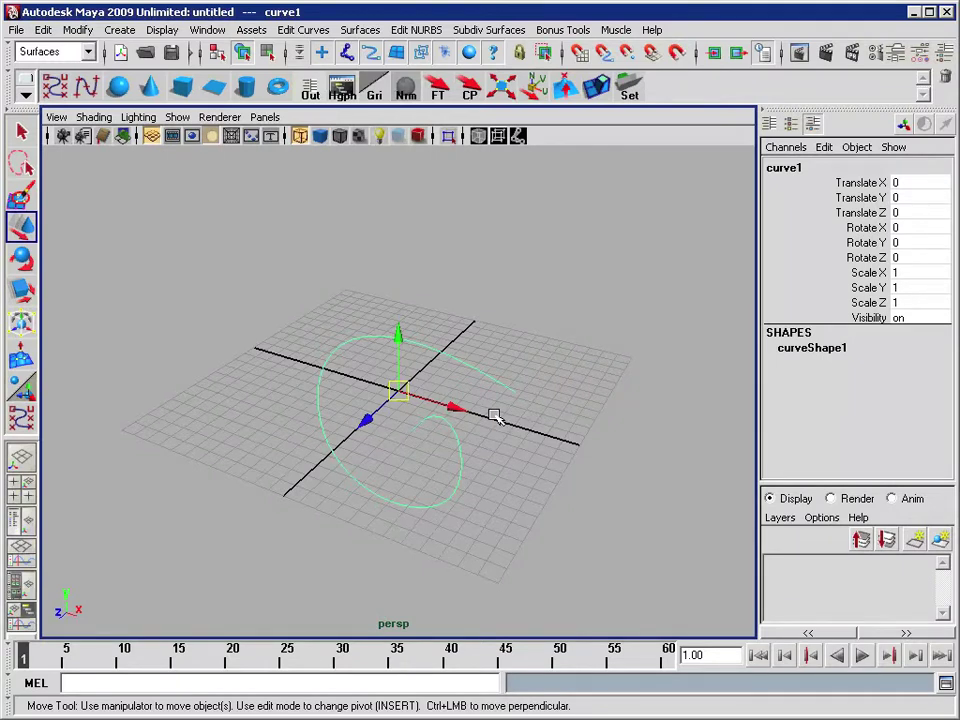
pyautogui.press('q')
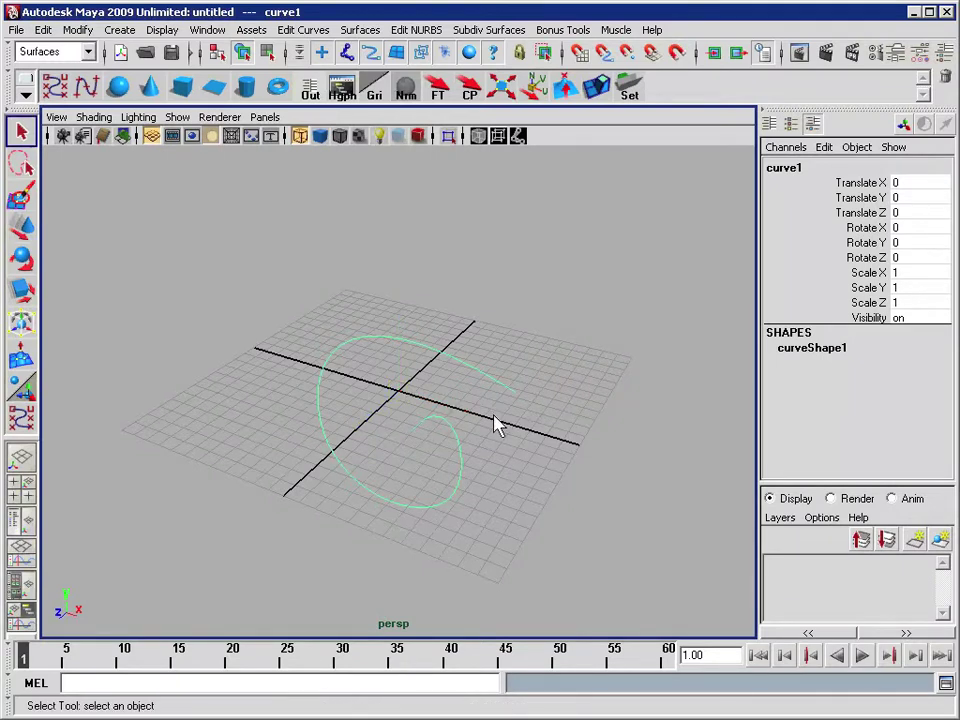
# Switch the curve to curve point selection and pick points at several positions along its length
pyautogui.rightClick(433, 357)
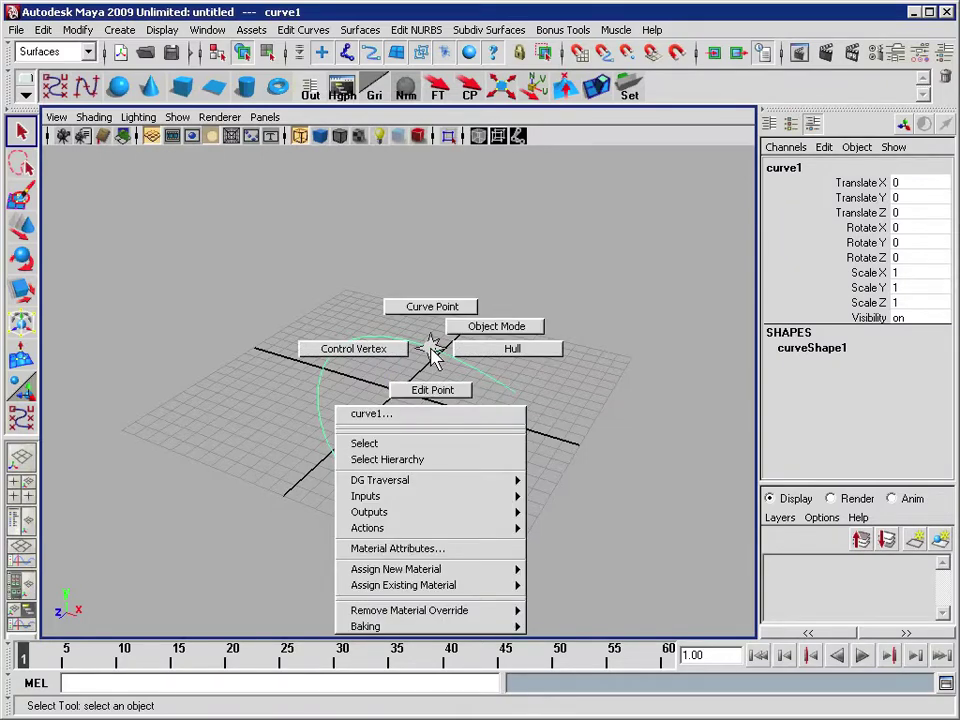
pyautogui.click(428, 316)
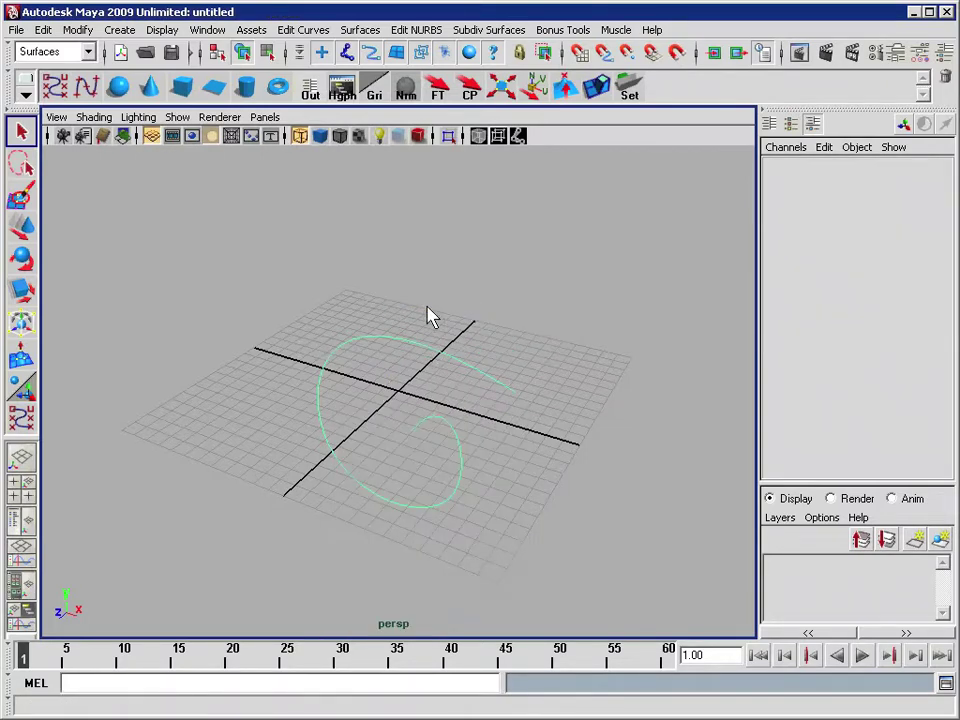
pyautogui.moveTo(470, 372); pyautogui.dragTo(471, 368)
pyautogui.click(394, 358)
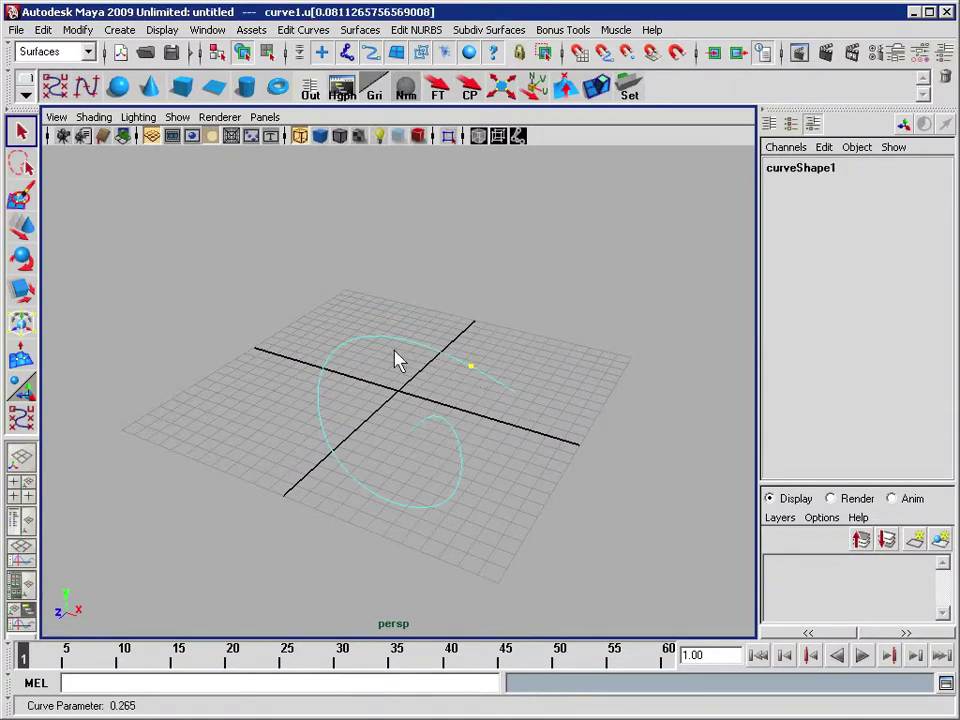
pyautogui.moveTo(398, 357); pyautogui.dragTo(396, 358)
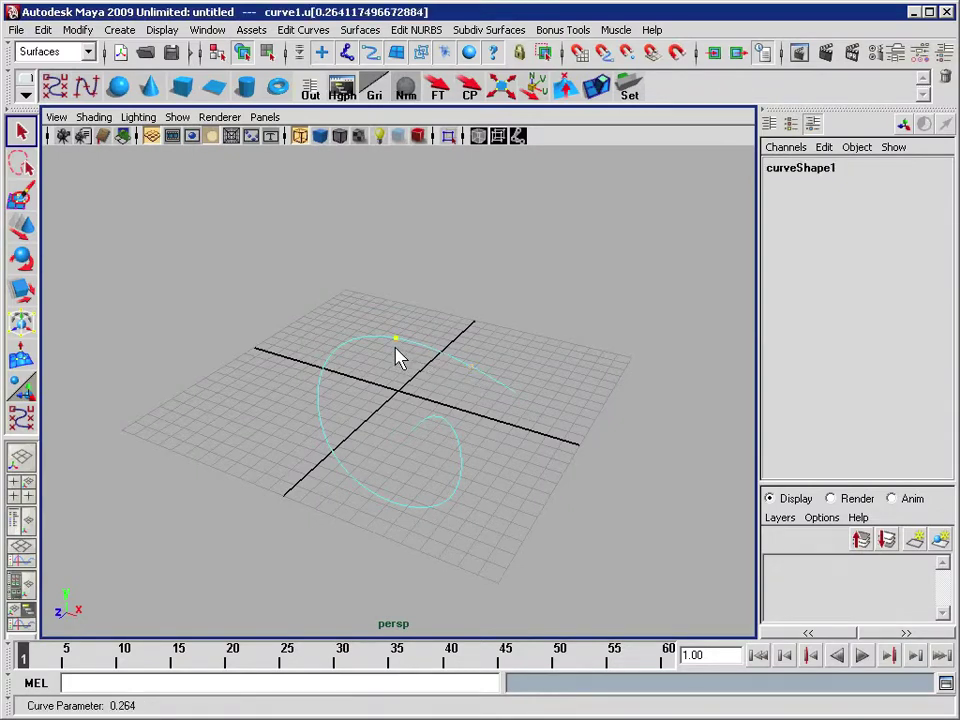
pyautogui.click(330, 385)
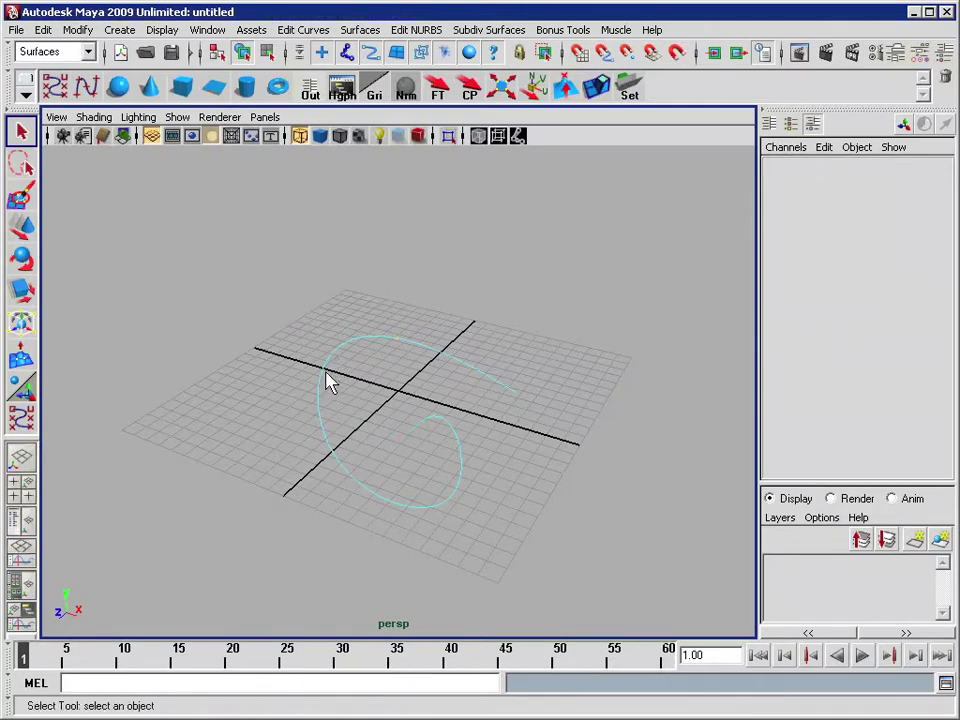
pyautogui.moveTo(326, 381); pyautogui.dragTo(323, 393)
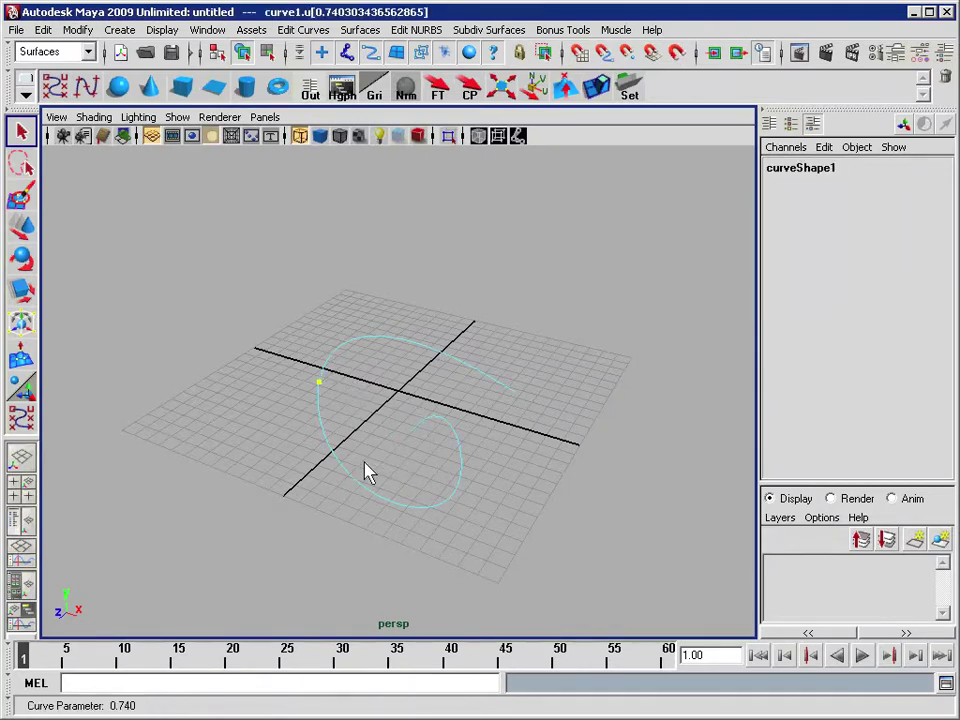
pyautogui.moveTo(340, 470); pyautogui.dragTo(377, 478)
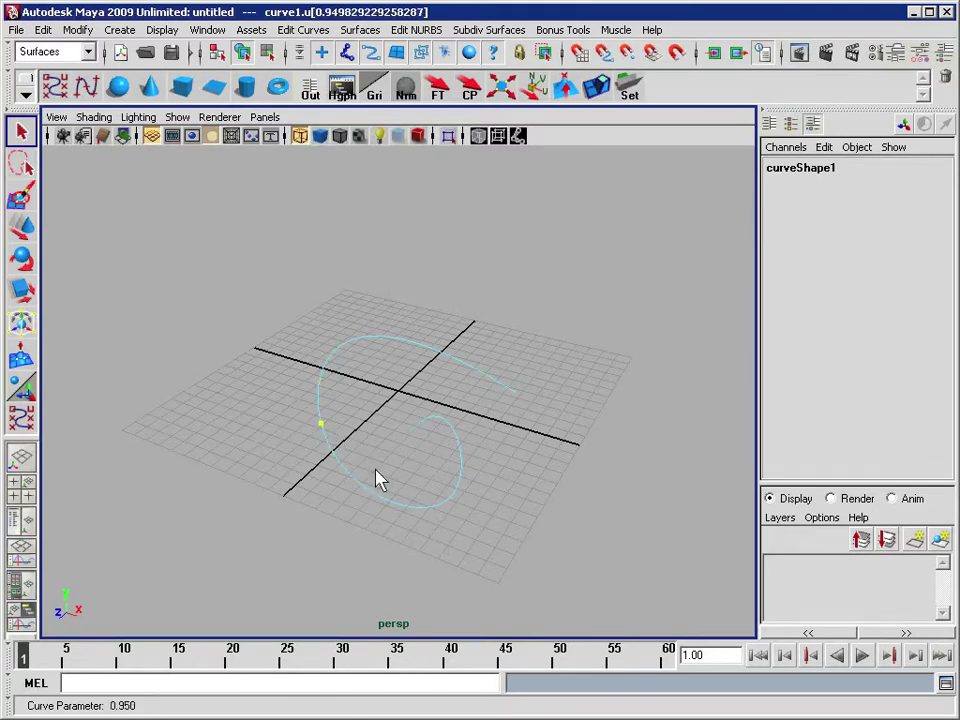
pyautogui.moveTo(450, 507)
pyautogui.mouseDown()
pyautogui.moveTo(431, 508)
pyautogui.moveTo(450, 506)
pyautogui.mouseUp()
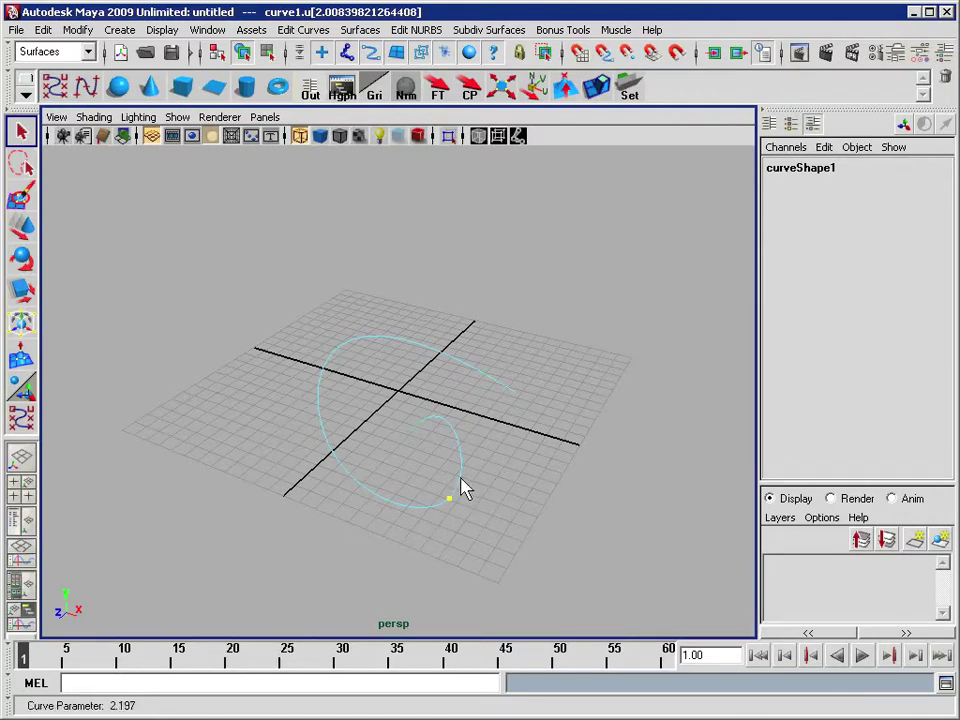
pyautogui.click(457, 487)
# Return the curve to object mode and delete it
pyautogui.rightClick(459, 455)
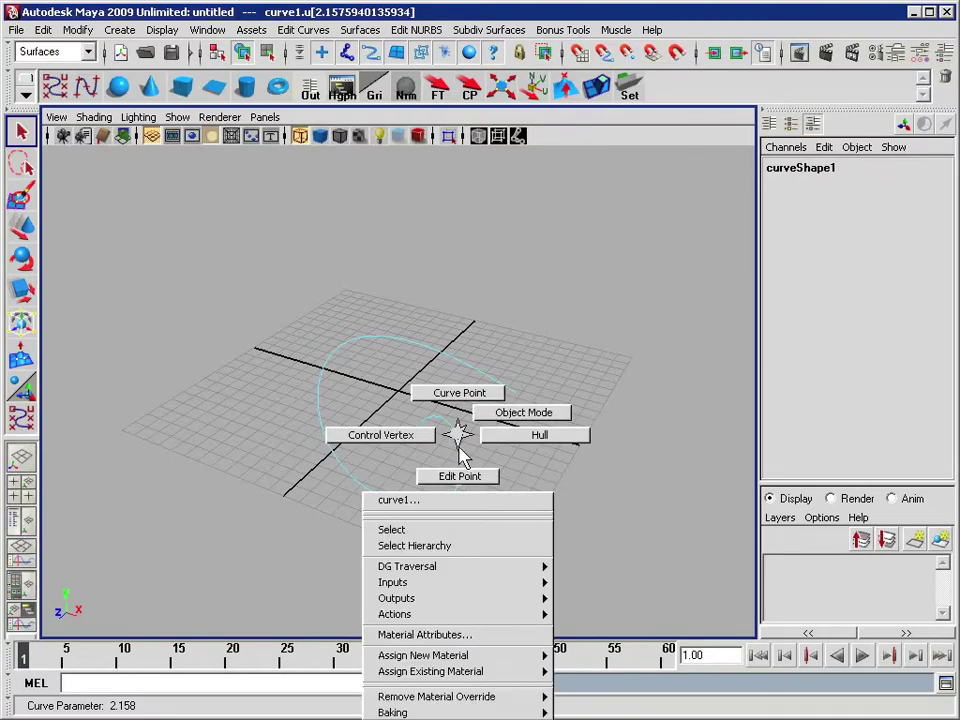
pyautogui.click(510, 413)
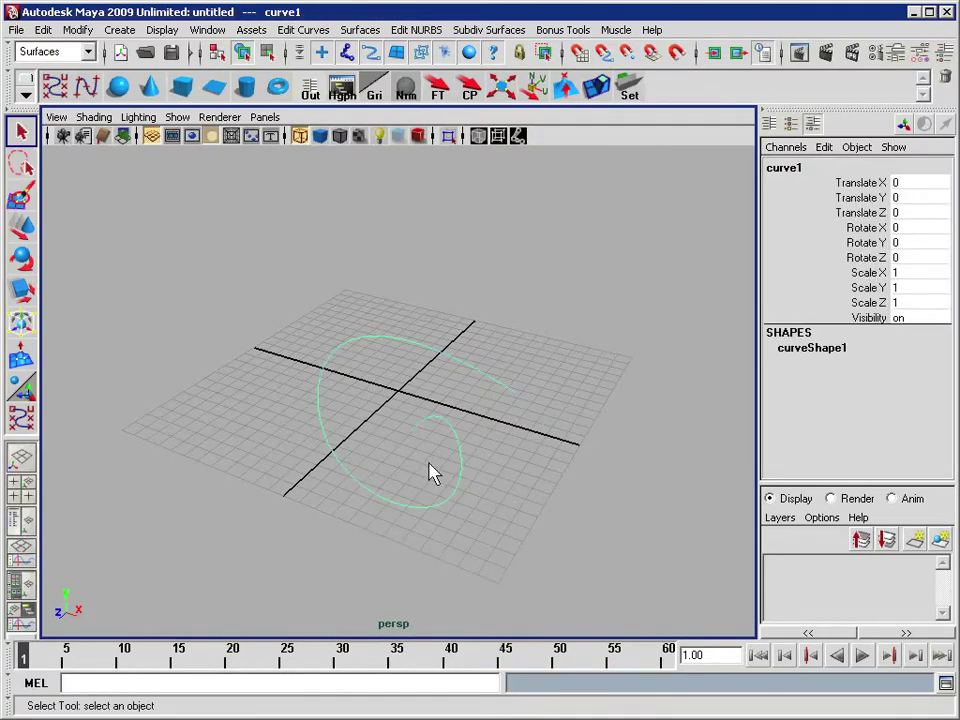
pyautogui.press('Delete')
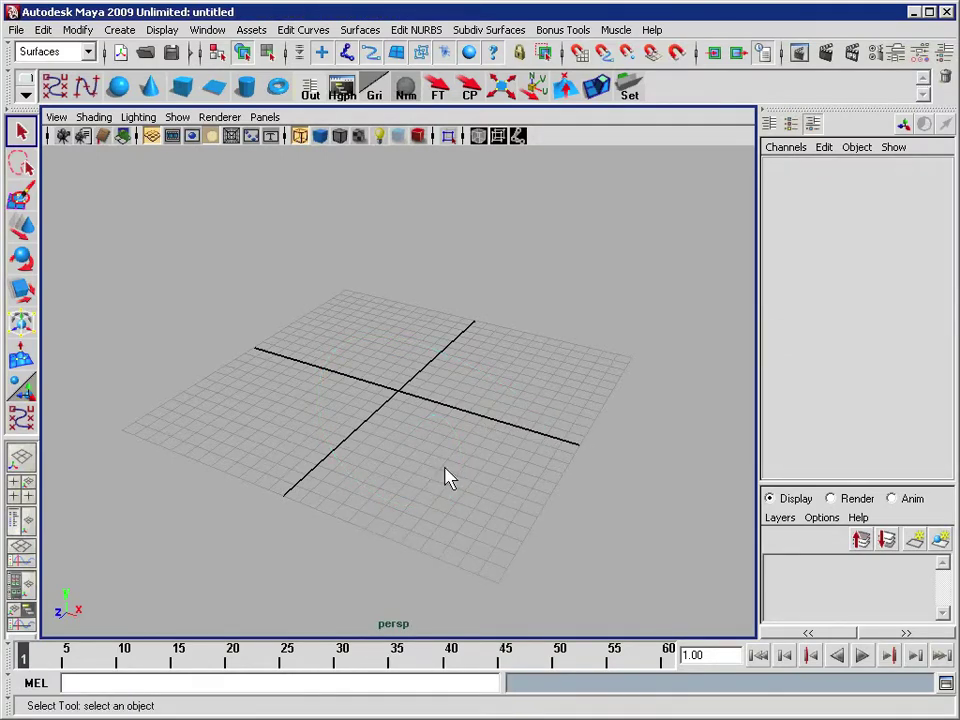
# Create a default NURBS sphere at the origin
pyautogui.click(119, 88)
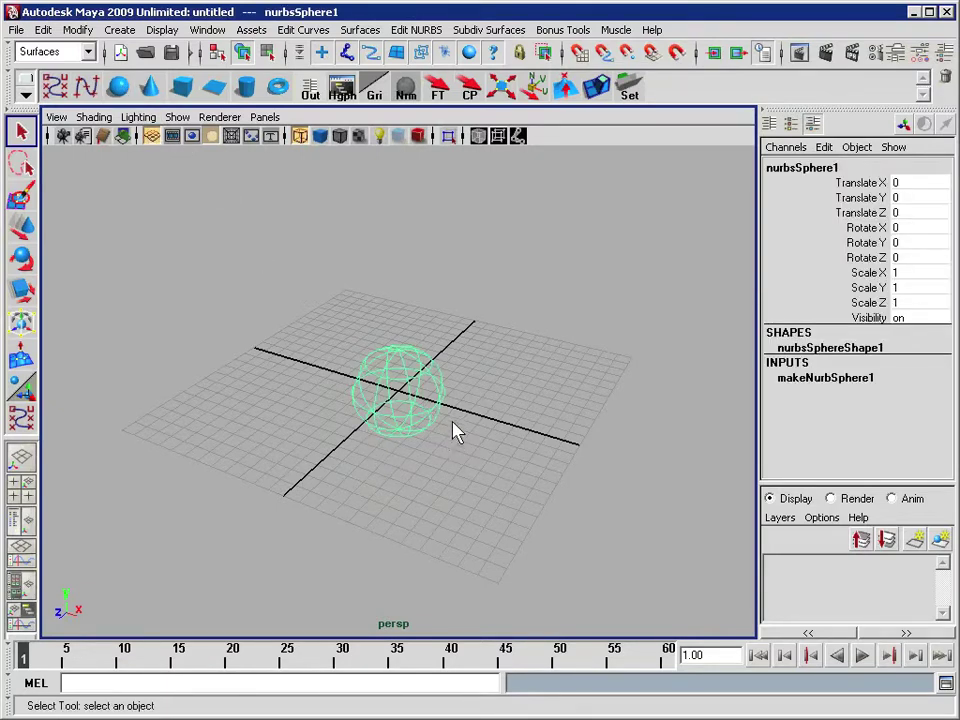
# Try to move the sphere freely in the perspective view, and undo the move
pyautogui.press('w')
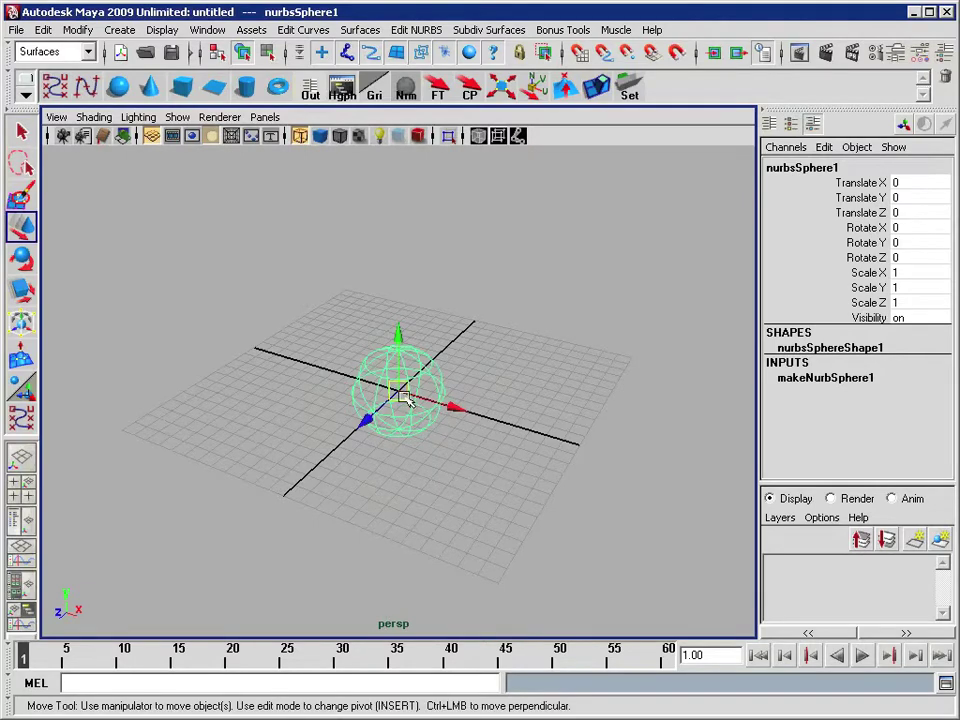
pyautogui.moveTo(403, 397)
pyautogui.mouseDown()
pyautogui.moveTo(429, 316)
pyautogui.moveTo(396, 401)
pyautogui.moveTo(448, 345)
pyautogui.moveTo(428, 398)
pyautogui.moveTo(392, 394)
pyautogui.mouseUp()
pyautogui.keyDown('alt'); pyautogui.moveTo(538, 429); pyautogui.dragTo(369, 377); pyautogui.keyUp('alt')
pyautogui.hotkey('ctrl', 'z')
pyautogui.hotkey('ctrl', 'z')
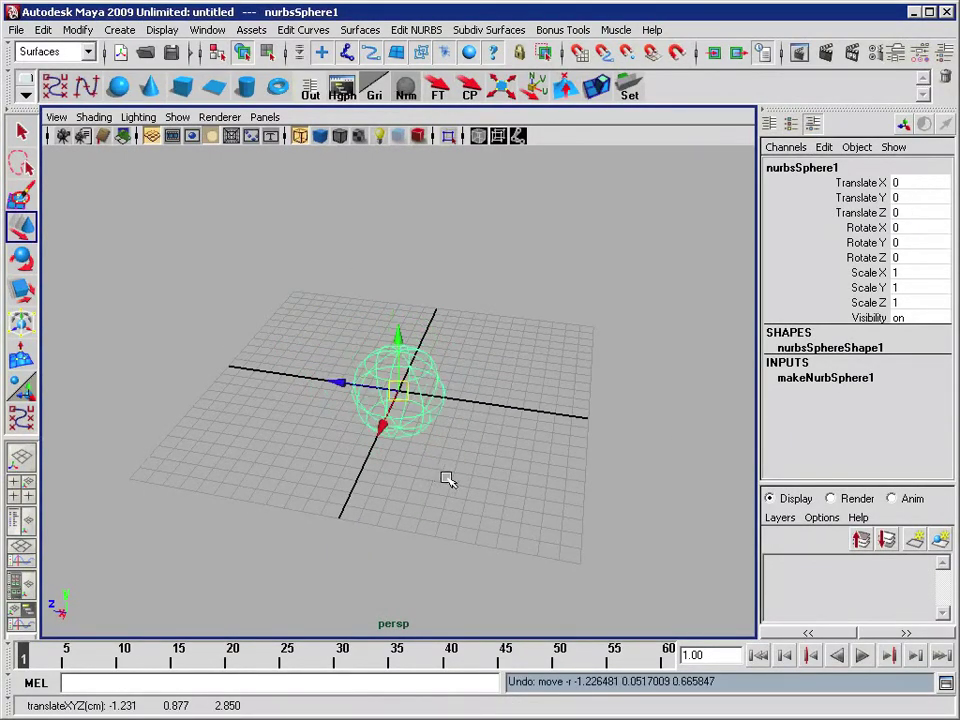
pyautogui.keyDown('alt'); pyautogui.moveTo(422, 471); pyautogui.dragTo(416, 450); pyautogui.keyUp('alt')
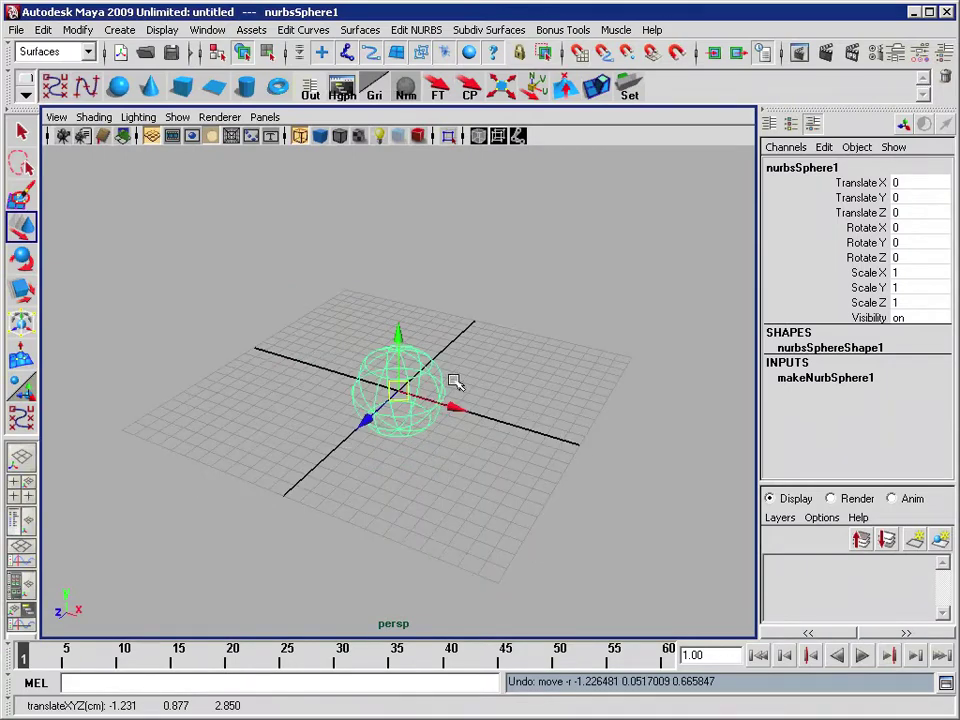
# Examine the sphere up close in shaded display and return it to wireframe display
pyautogui.press('q')
pyautogui.keyDown('alt'); pyautogui.moveTo(422, 423); pyautogui.dragTo(452, 408, button='right'); pyautogui.keyUp('alt')
pyautogui.press('5')
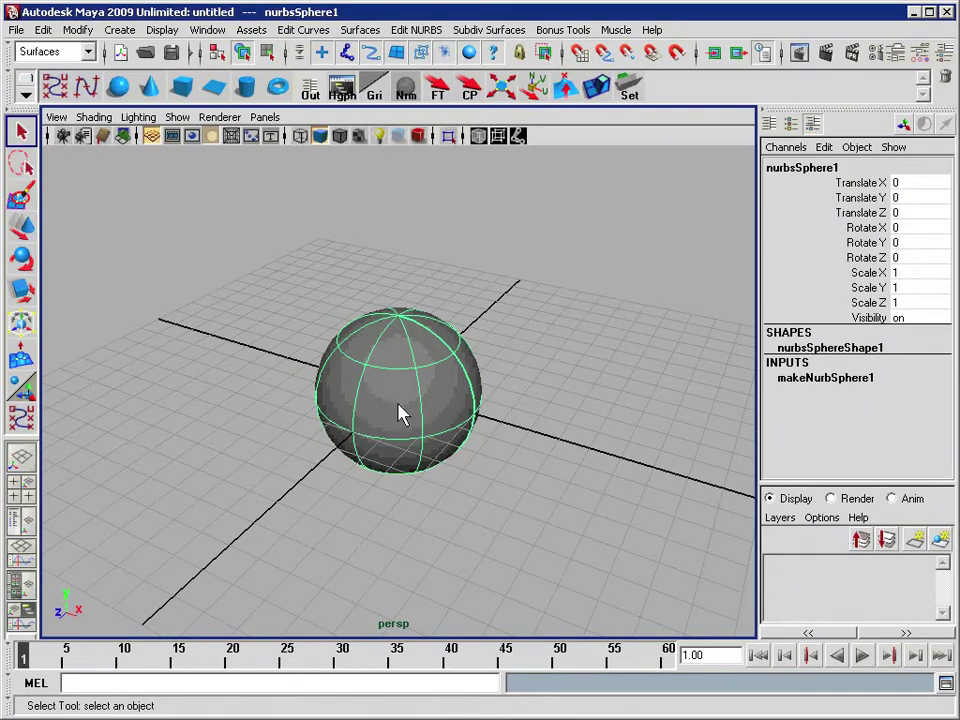
pyautogui.press('4')
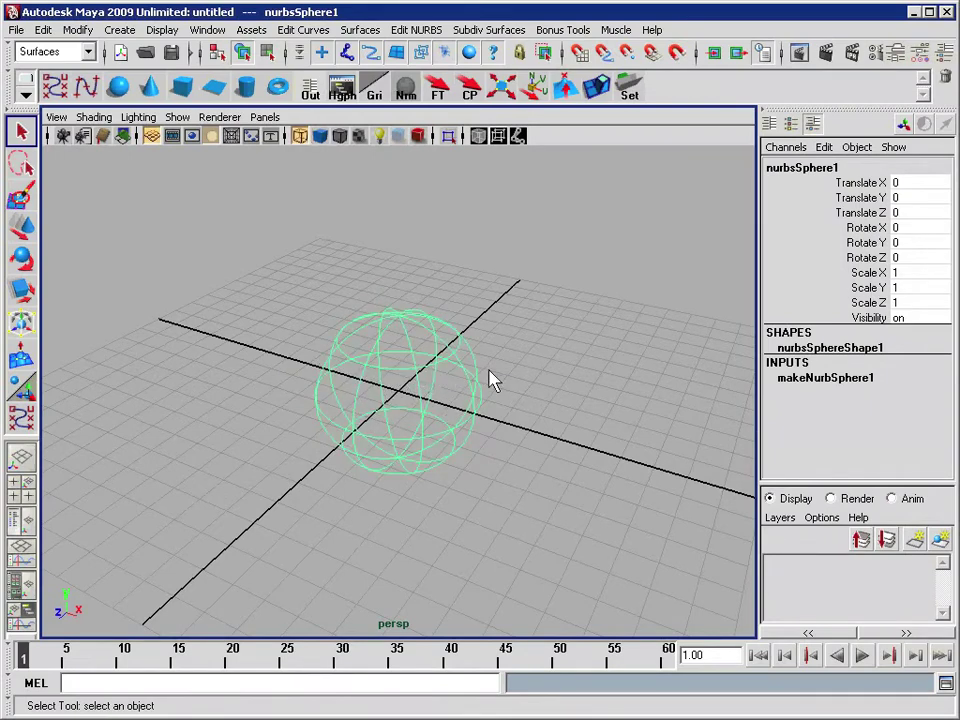
# Make the NURBS sphere a live surface
pyautogui.click(77, 31)
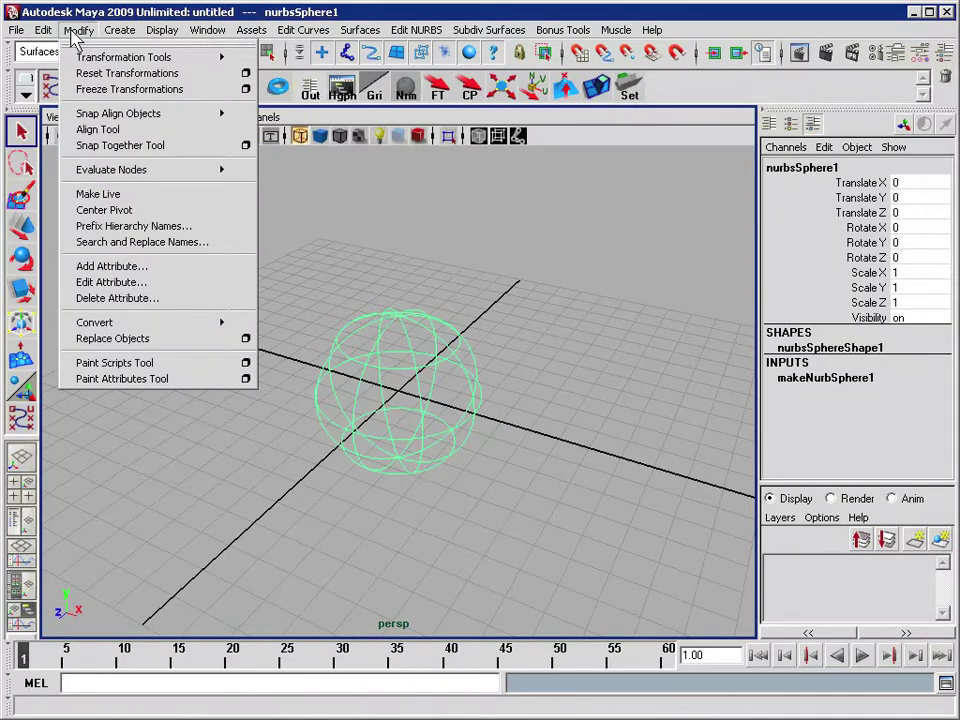
pyautogui.click(136, 196)
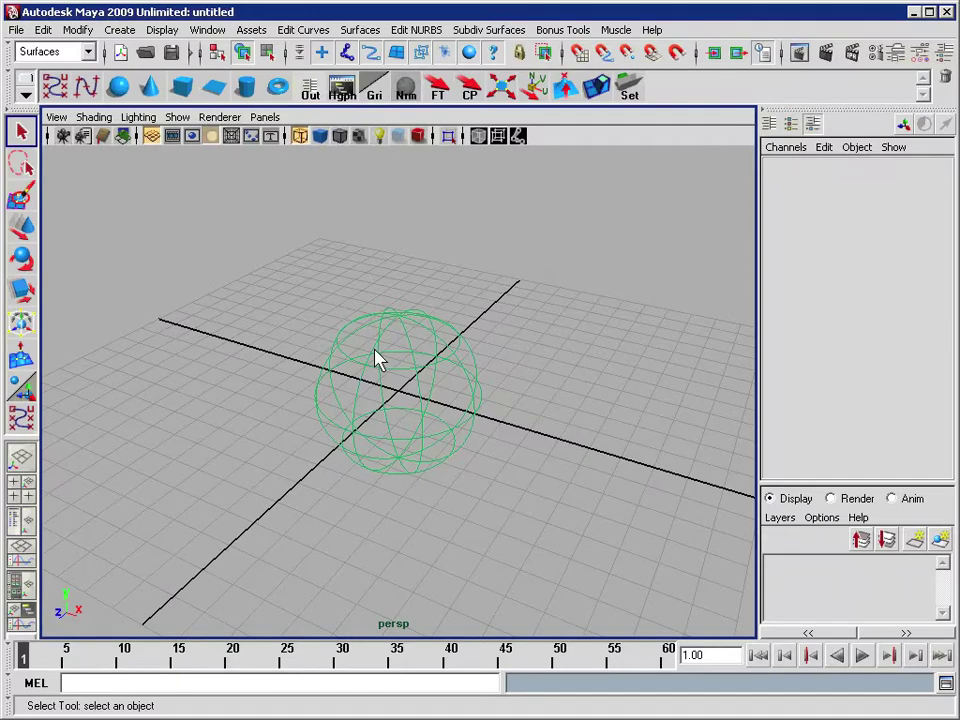
# Draw an eight-point CV curve on the live sphere, winding around its surface from the upper part to the far side
pyautogui.click(50, 84)
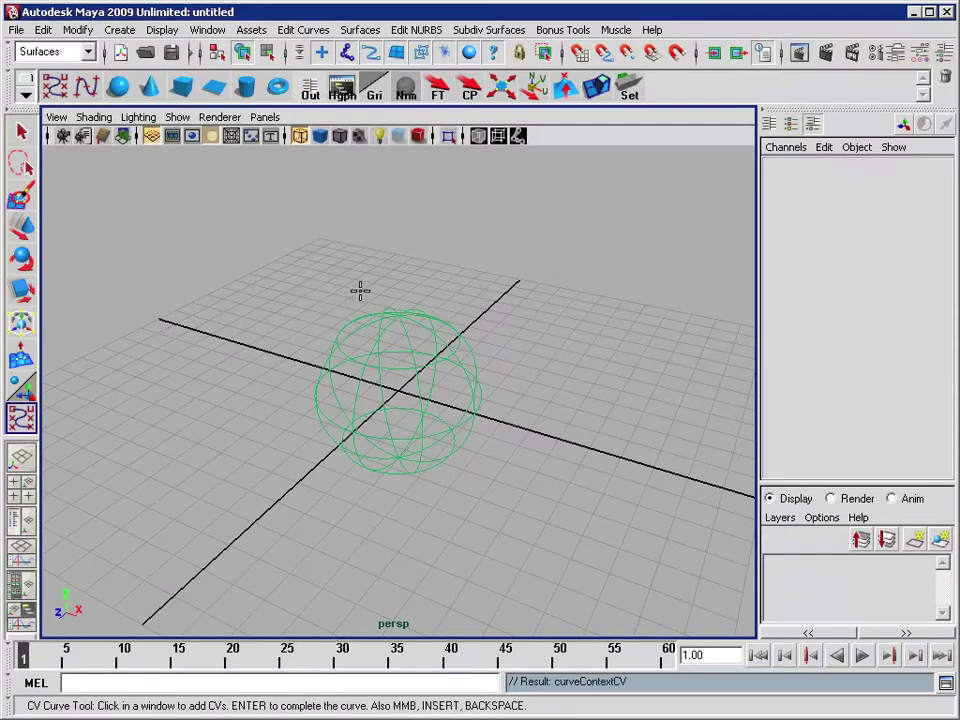
pyautogui.keyDown('alt'); pyautogui.moveTo(334, 291); pyautogui.dragTo(360, 341); pyautogui.keyUp('alt')
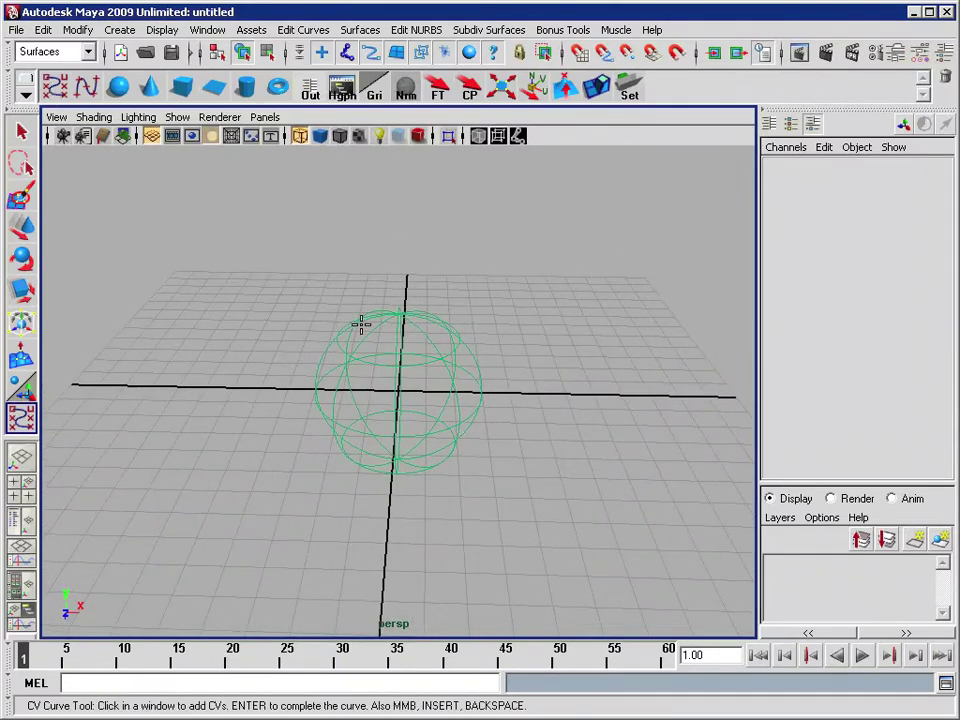
pyautogui.click(349, 323)
pyautogui.click(317, 398)
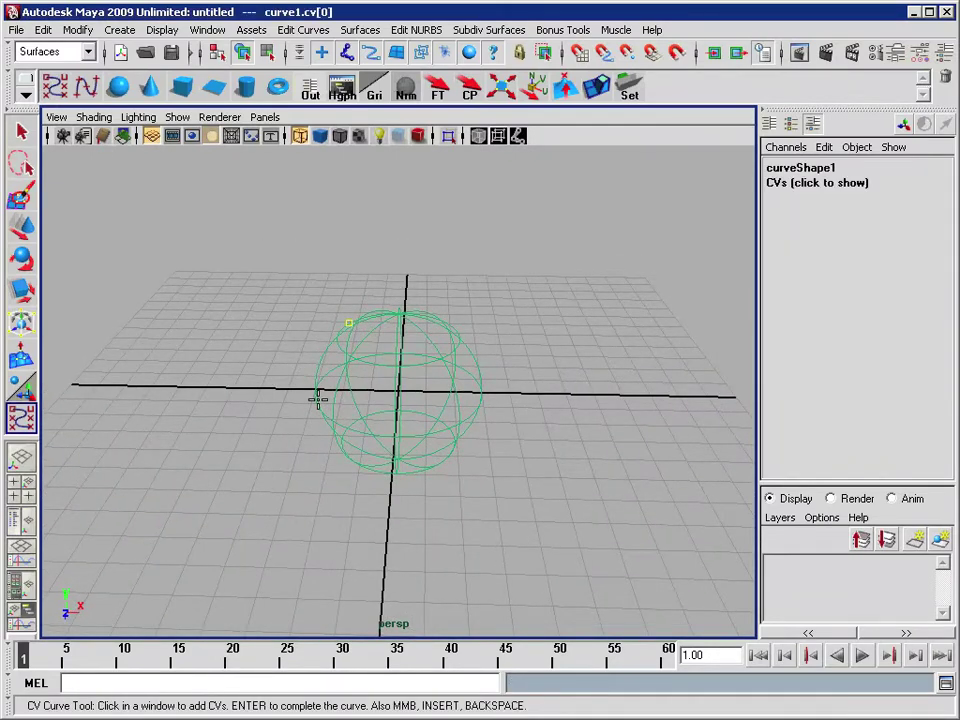
pyautogui.click(365, 452)
pyautogui.click(441, 376)
pyautogui.keyDown('alt'); pyautogui.moveTo(489, 399); pyautogui.dragTo(391, 378); pyautogui.keyUp('alt')
pyautogui.click(391, 378)
pyautogui.click(434, 429)
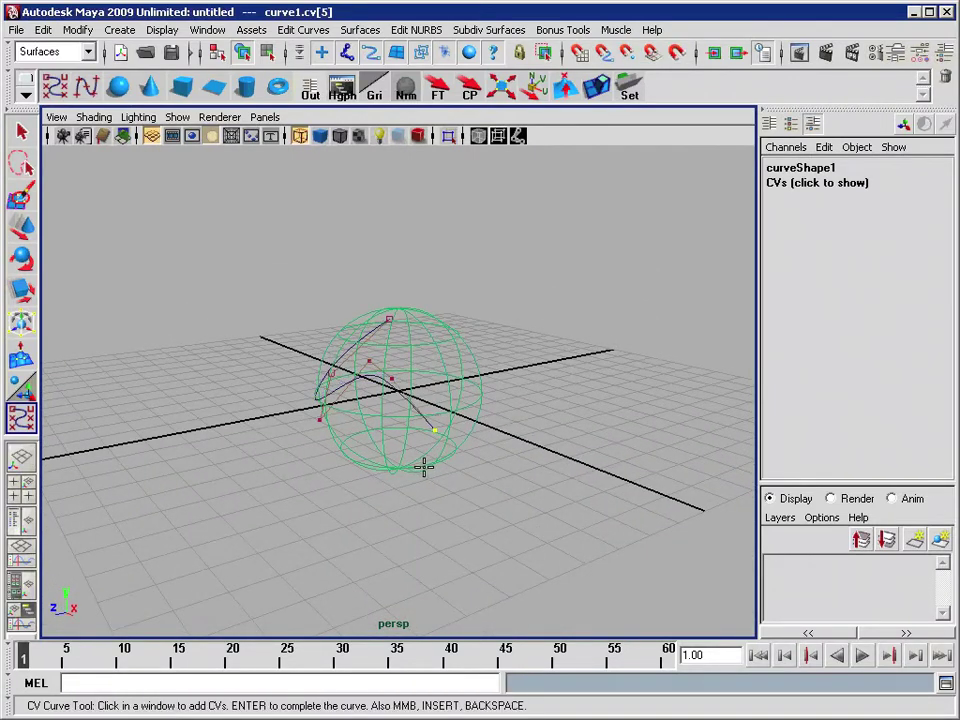
pyautogui.click(429, 465)
pyautogui.click(476, 423)
pyautogui.press('Return')
pyautogui.press('q')
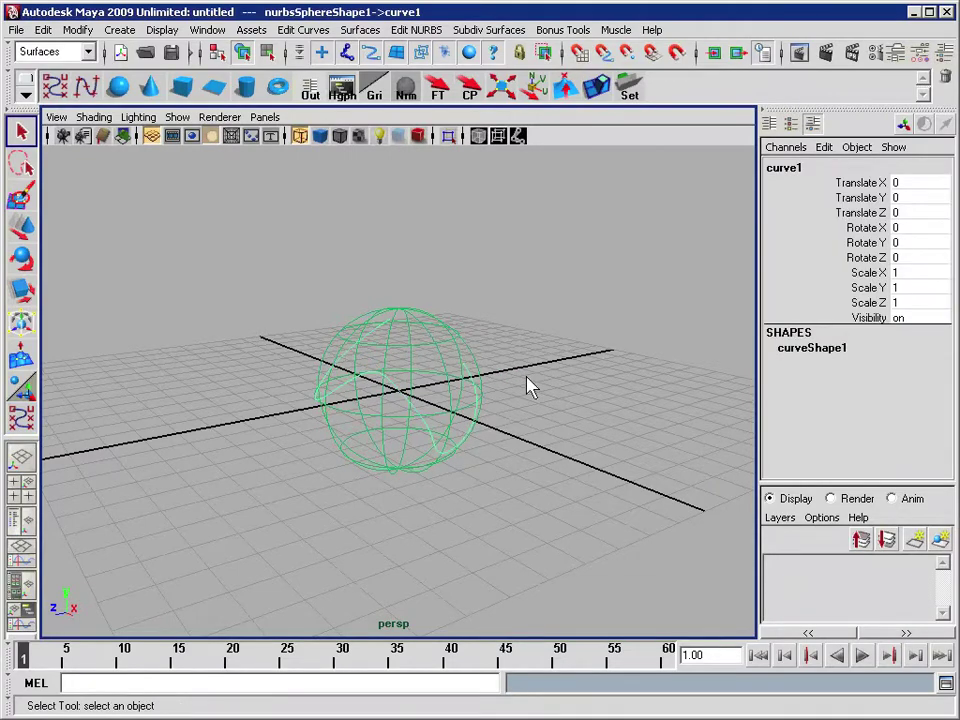
# Deselect the new curve and make the NURBS sphere no longer live
pyautogui.keyDown('alt'); pyautogui.moveTo(326, 443); pyautogui.dragTo(349, 422); pyautogui.keyUp('alt')
pyautogui.keyDown('alt'); pyautogui.moveTo(349, 422); pyautogui.dragTo(536, 446, button='right'); pyautogui.keyUp('alt')
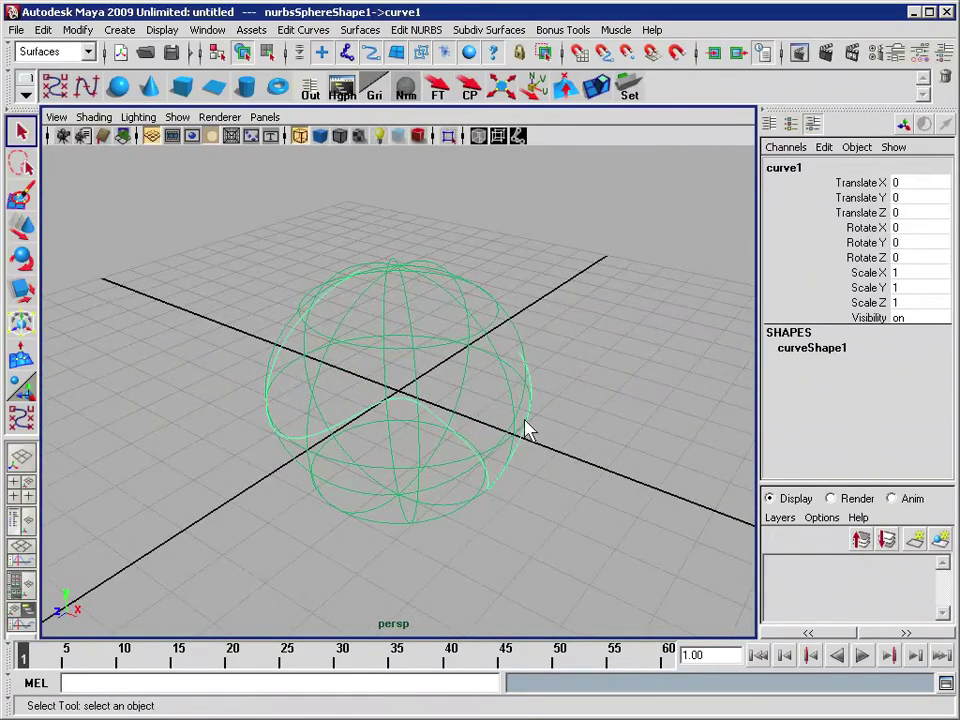
pyautogui.click(78, 30)
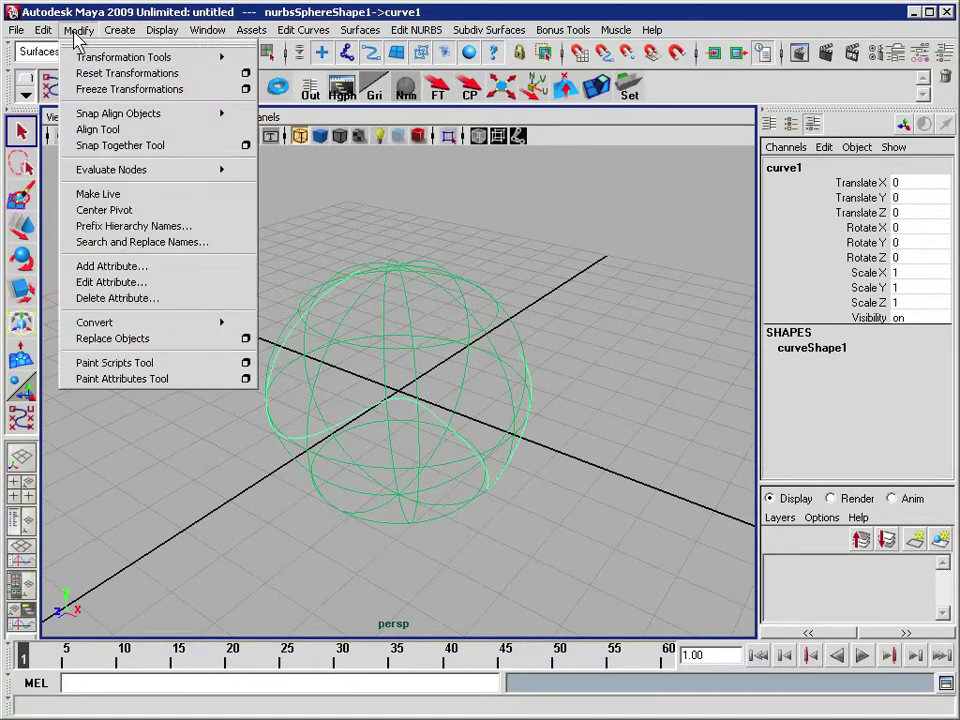
pyautogui.click(386, 321)
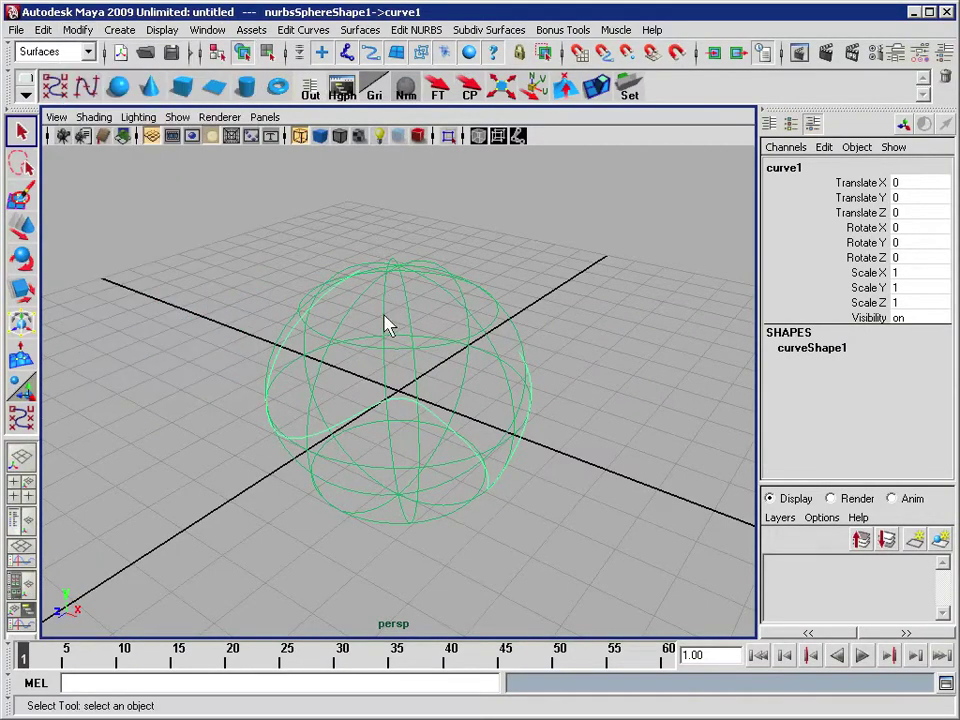
pyautogui.click(76, 30)
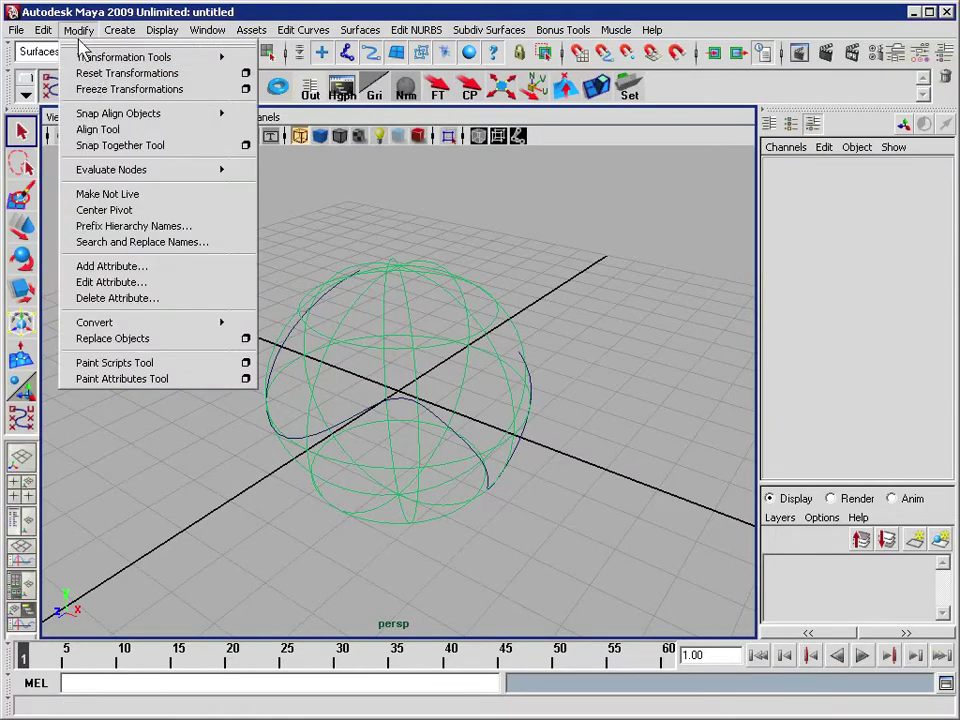
pyautogui.click(150, 200)
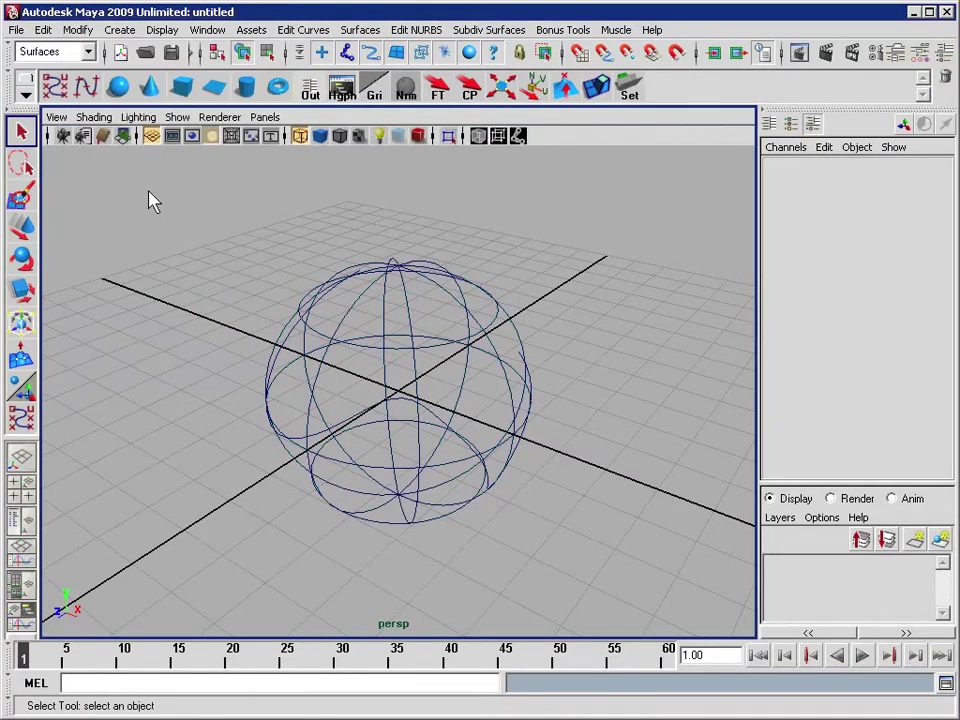
# Try to slide the curve along the sphere's surface in shaded display, and undo the move
pyautogui.click(300, 449)
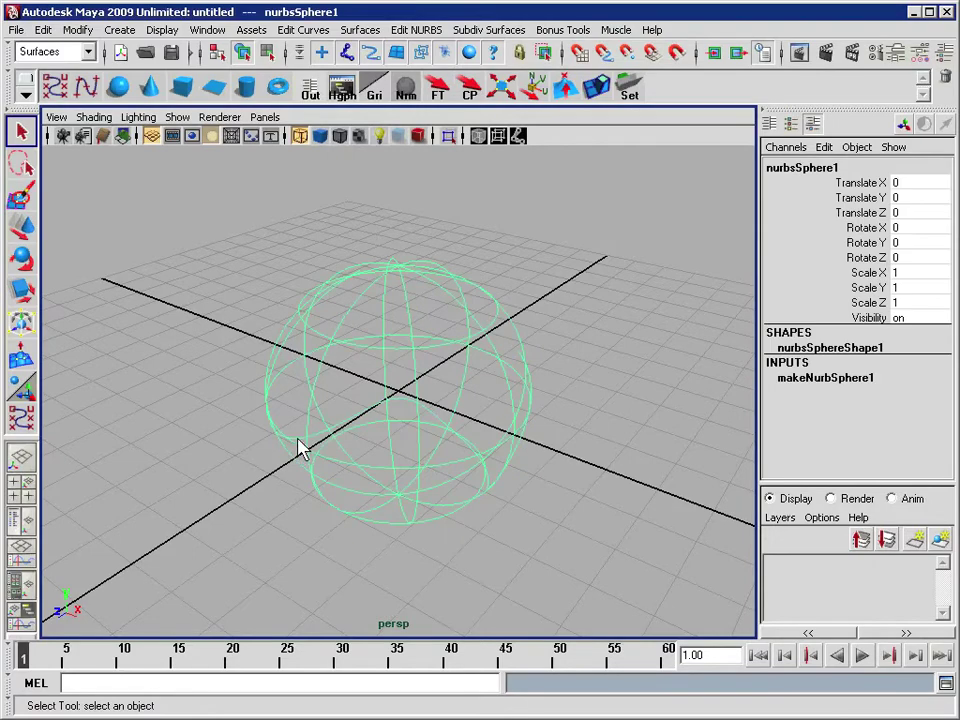
pyautogui.click(372, 427)
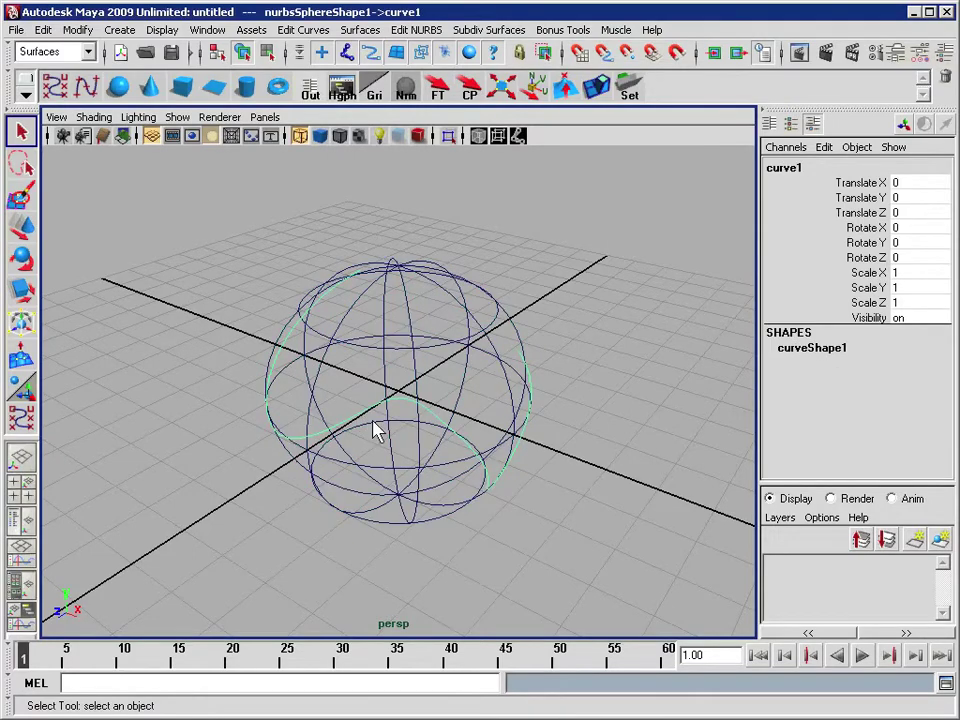
pyautogui.moveTo(504, 379)
pyautogui.keyDown('alt'); pyautogui.mouseDown()
pyautogui.moveTo(371, 336)
pyautogui.moveTo(315, 334)
pyautogui.moveTo(279, 377)
pyautogui.moveTo(403, 379)
pyautogui.moveTo(450, 364)
pyautogui.moveTo(462, 375)
pyautogui.moveTo(349, 321)
pyautogui.moveTo(255, 330)
pyautogui.moveTo(339, 378)
pyautogui.moveTo(495, 381)
pyautogui.moveTo(557, 369)
pyautogui.mouseUp(); pyautogui.keyUp('alt')
pyautogui.press('5')
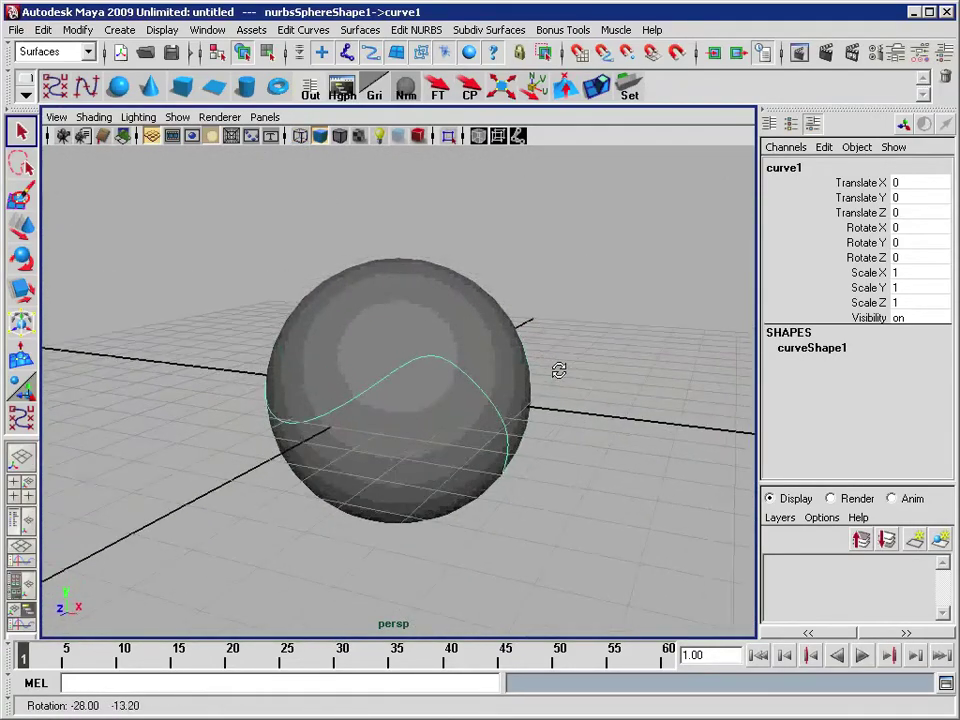
pyautogui.press('w')
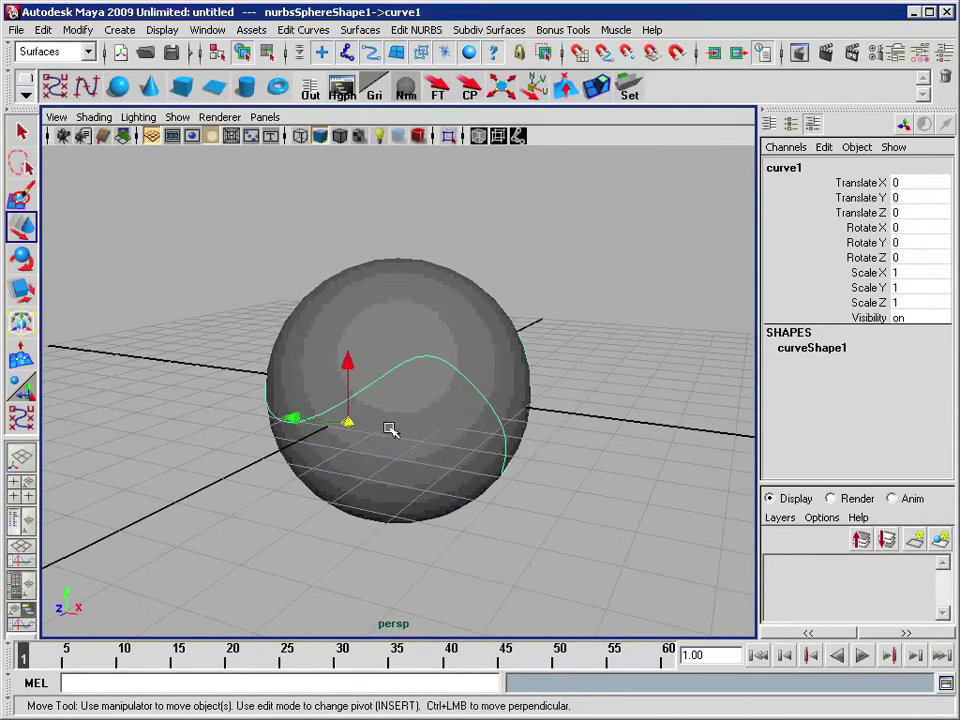
pyautogui.keyDown('alt'); pyautogui.moveTo(450, 369); pyautogui.dragTo(403, 369); pyautogui.keyUp('alt')
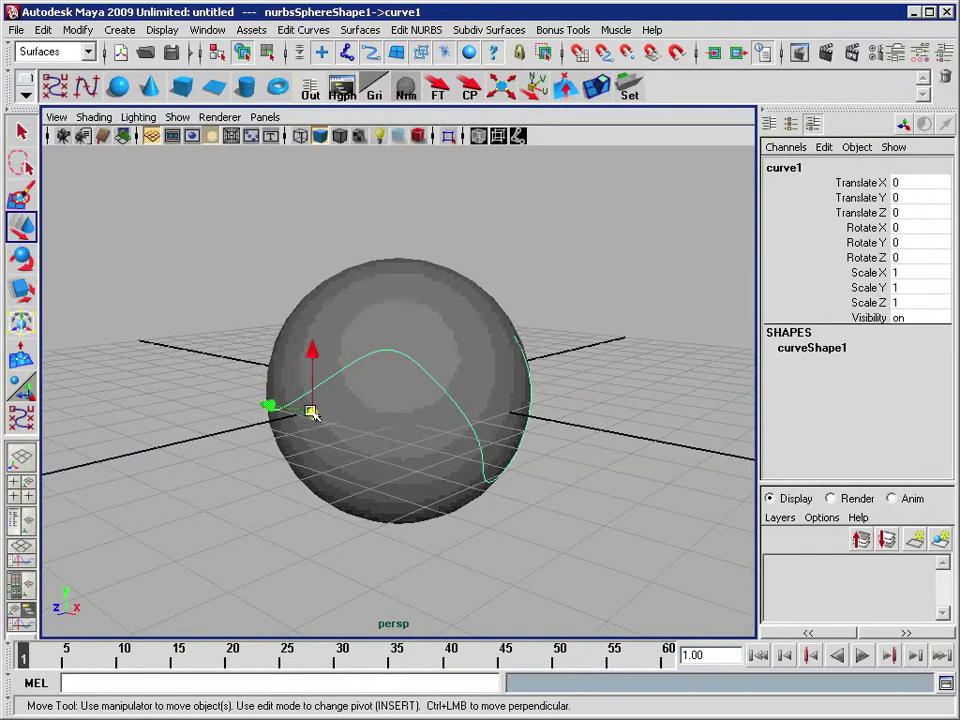
pyautogui.moveTo(313, 418)
pyautogui.mouseDown()
pyautogui.moveTo(435, 396)
pyautogui.moveTo(281, 390)
pyautogui.moveTo(313, 469)
pyautogui.moveTo(334, 430)
pyautogui.moveTo(516, 401)
pyautogui.moveTo(407, 381)
pyautogui.moveTo(328, 420)
pyautogui.moveTo(317, 416)
pyautogui.mouseUp()
pyautogui.hotkey('ctrl', 'z')
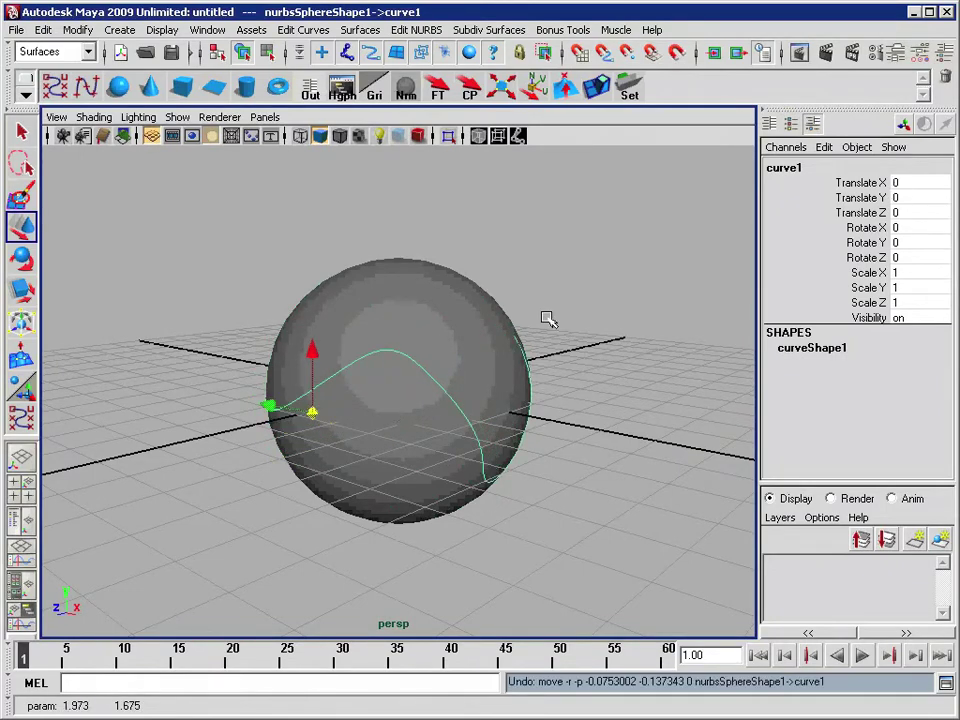
# Return to wireframe display and duplicate the curve on the sphere as an independent 3D curve with Duplicate Surface Curves
pyautogui.press('q')
pyautogui.click(458, 345)
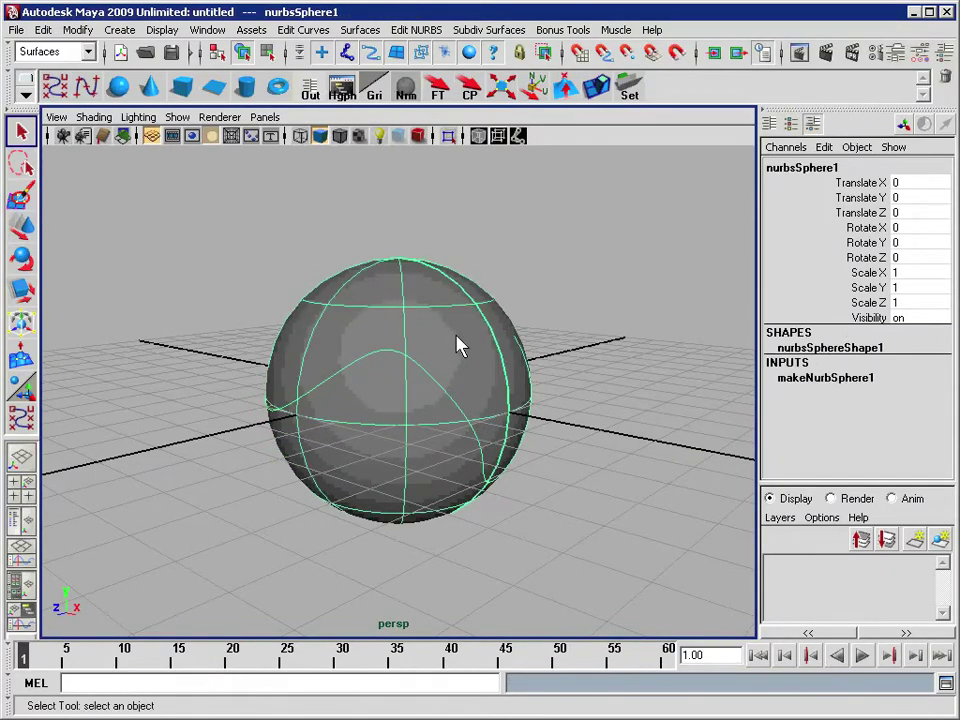
pyautogui.press('4')
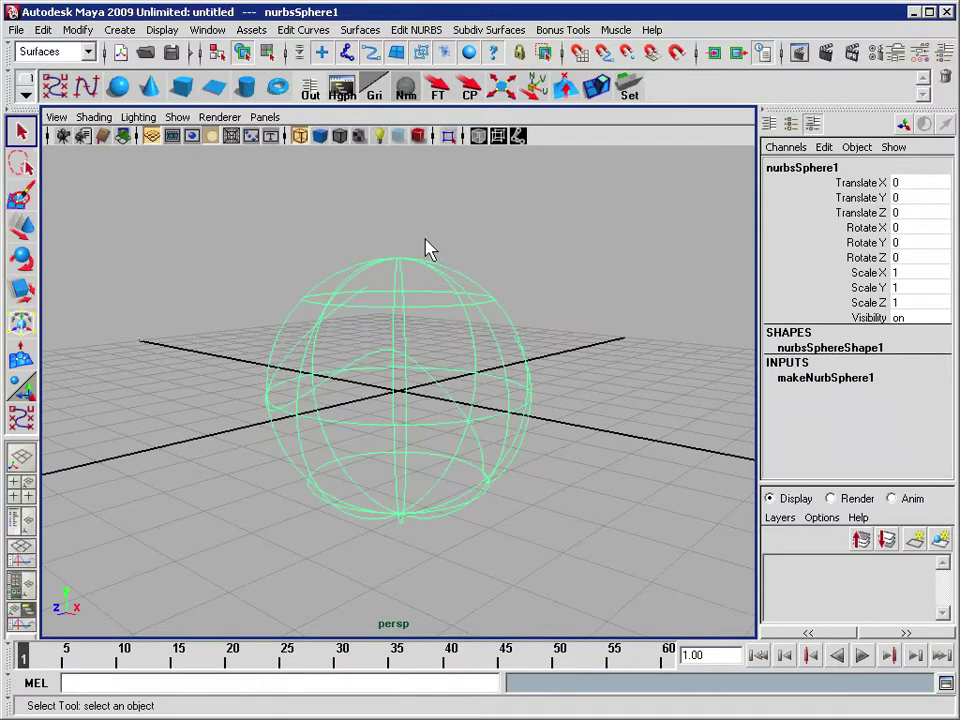
pyautogui.click(367, 362)
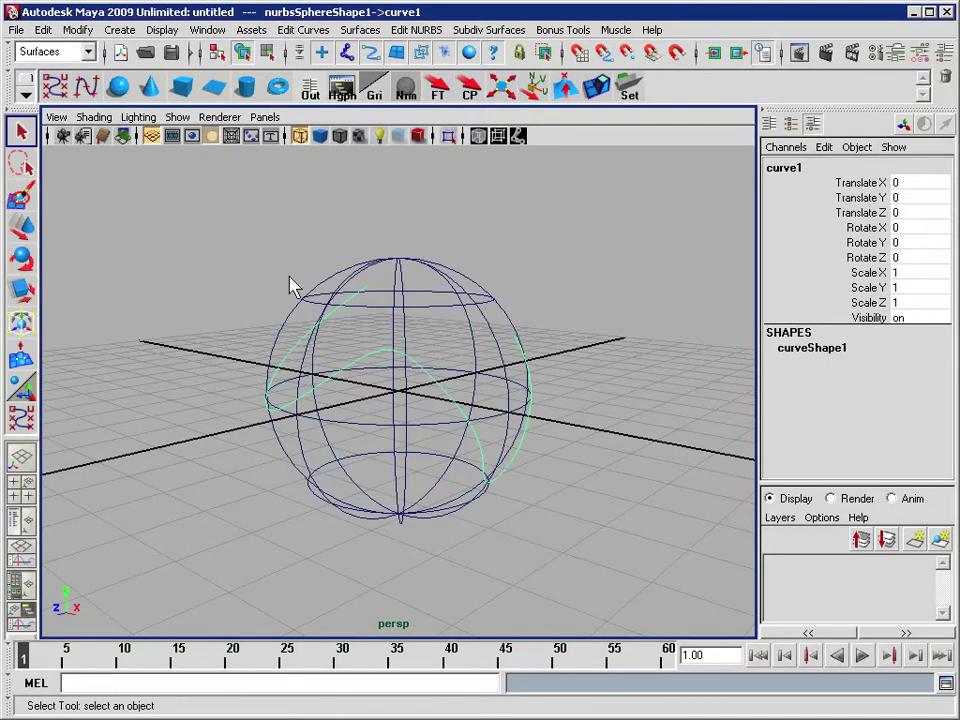
pyautogui.click(298, 30)
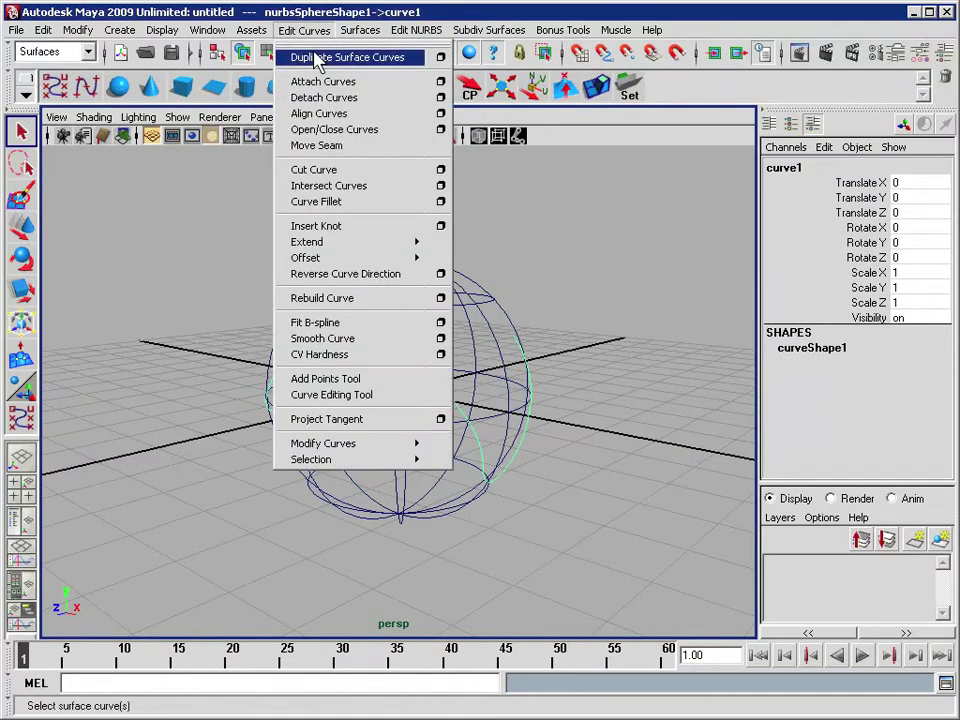
pyautogui.click(318, 58)
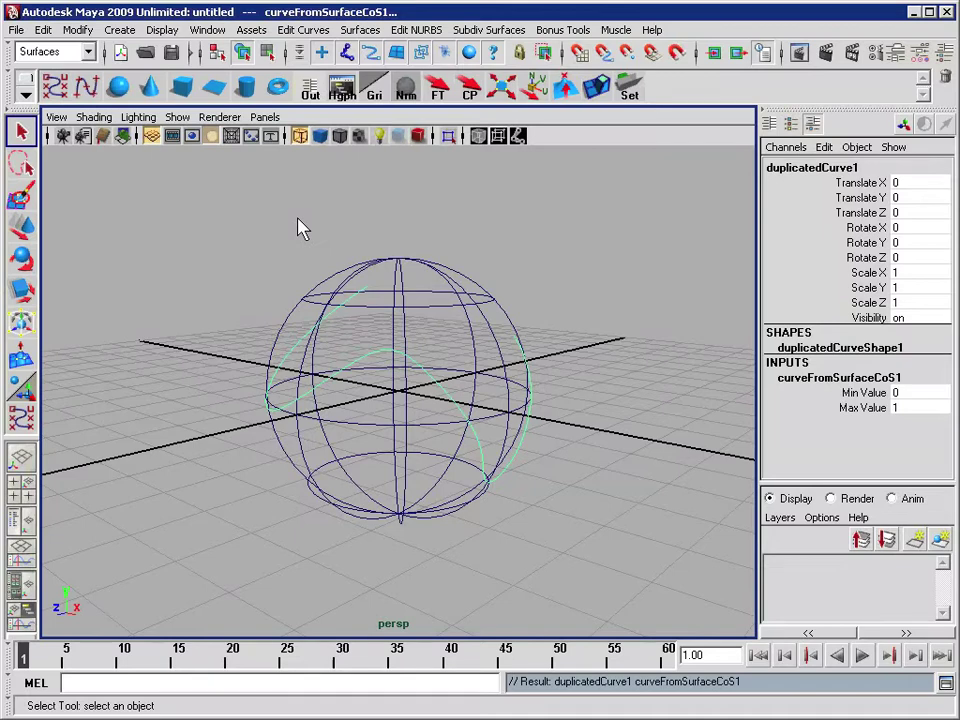
# Scale the duplicated curve uniformly to about 1.184 so it sits outside the sphere
pyautogui.press('w')
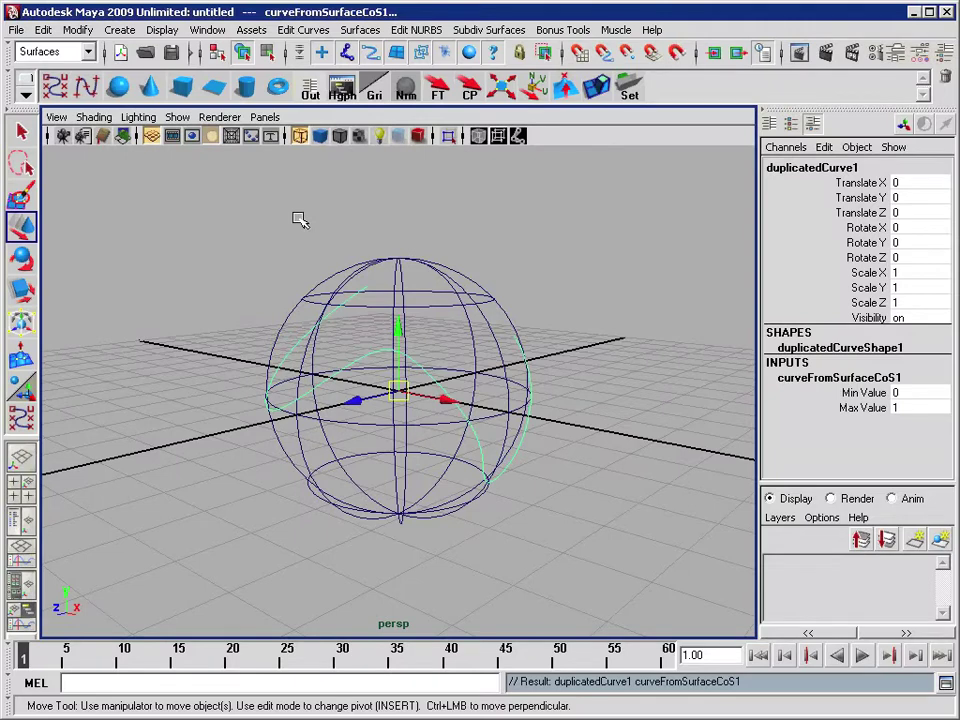
pyautogui.press('r')
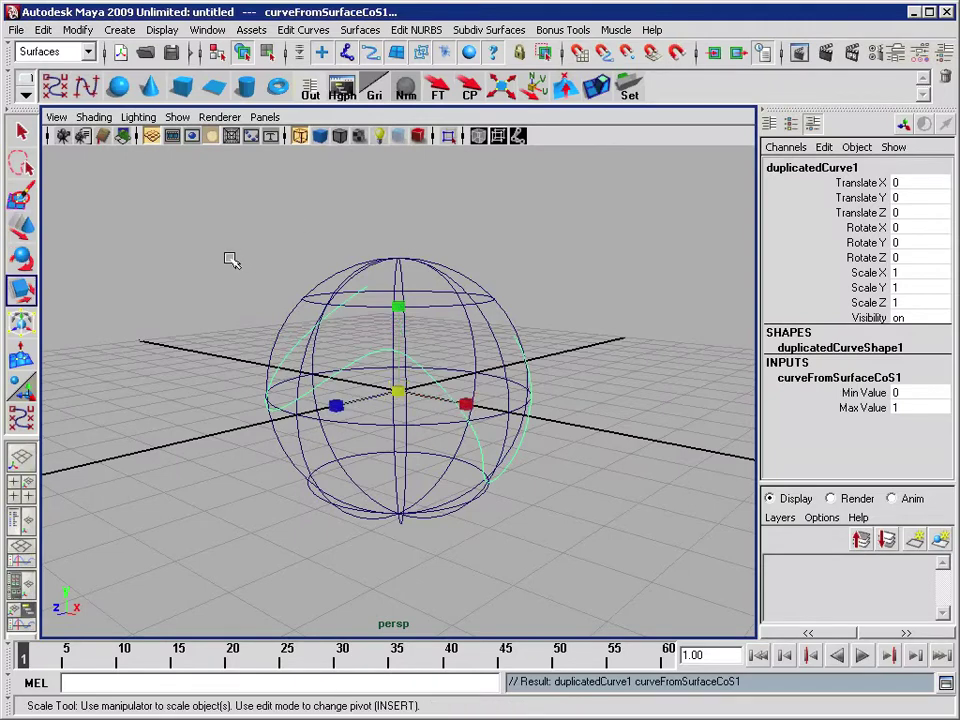
pyautogui.moveTo(229, 259); pyautogui.dragTo(270, 255, button='middle')
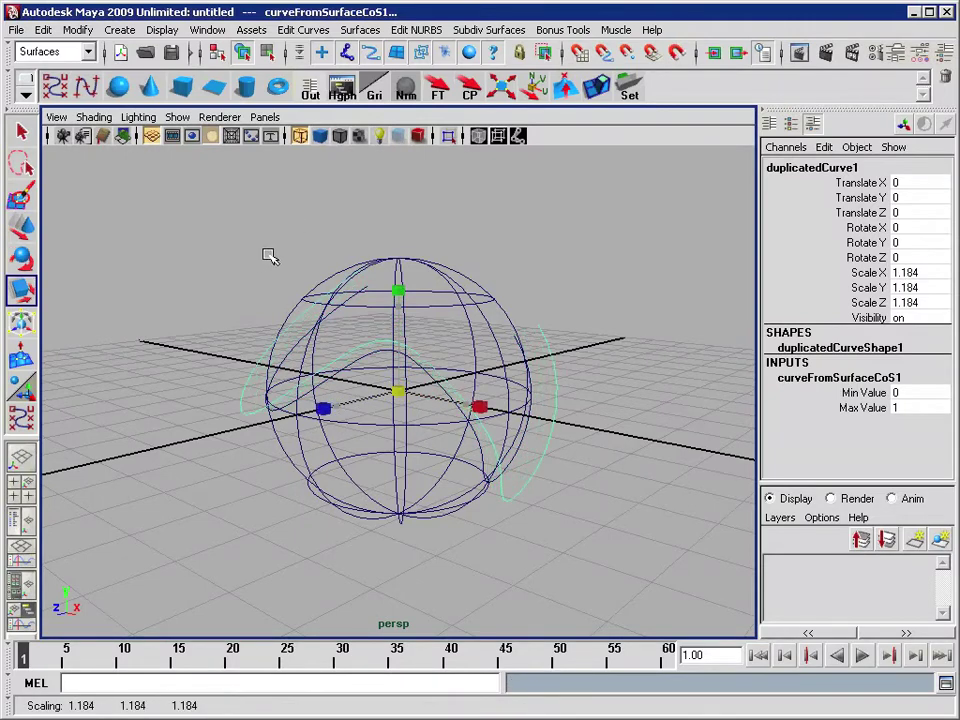
pyautogui.press('q')
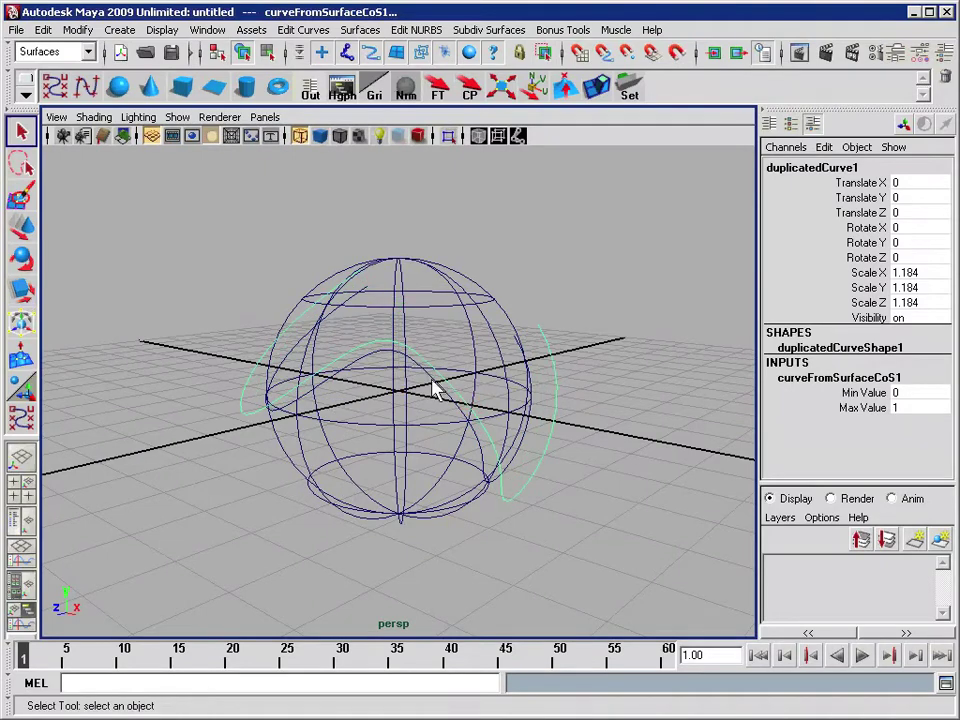
# Loft a surface between the scaled duplicate and the original curve on the sphere, and display it shaded at high smoothness
pyautogui.click(364, 368)
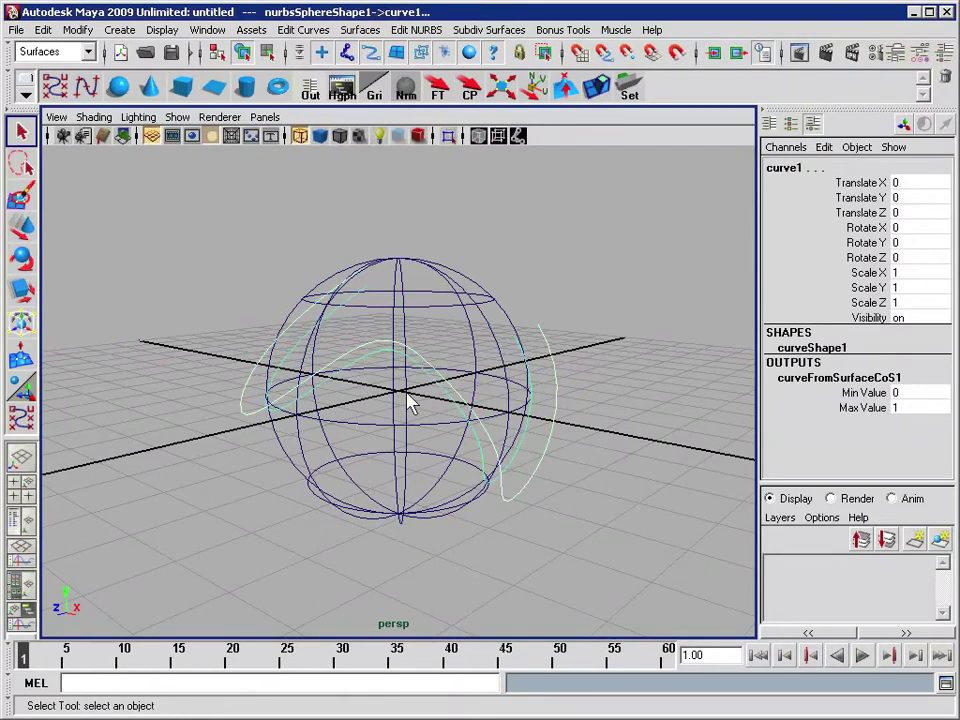
pyautogui.keyDown('alt'); pyautogui.moveTo(396, 476); pyautogui.dragTo(770, 412); pyautogui.keyUp('alt')
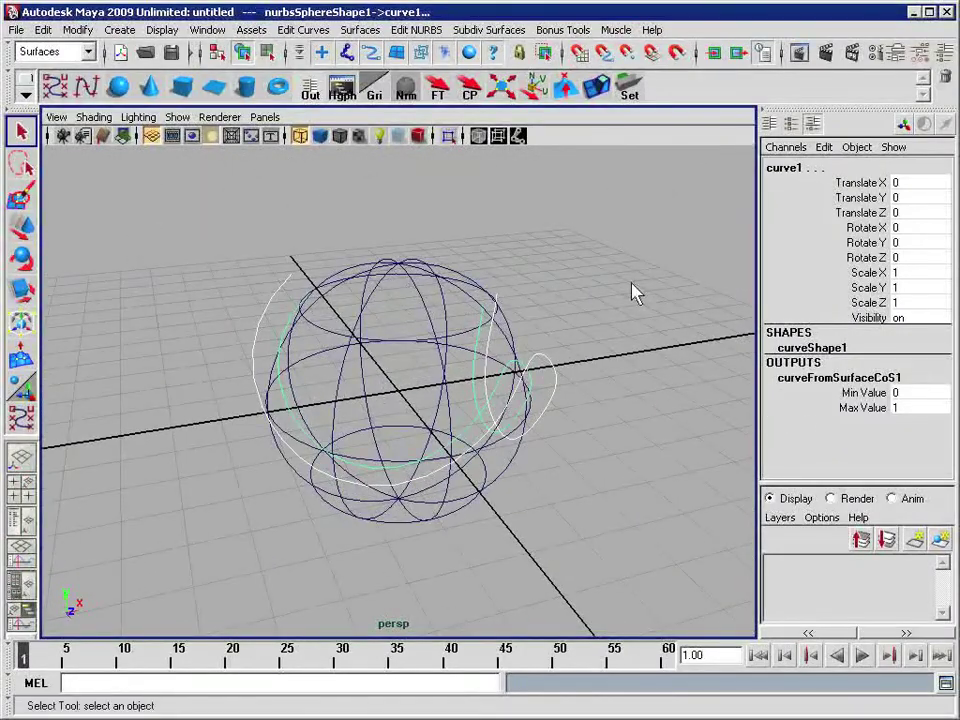
pyautogui.press('space')
pyautogui.moveTo(487, 285); pyautogui.dragTo(512, 312)
pyautogui.press('5')
pyautogui.press('3')
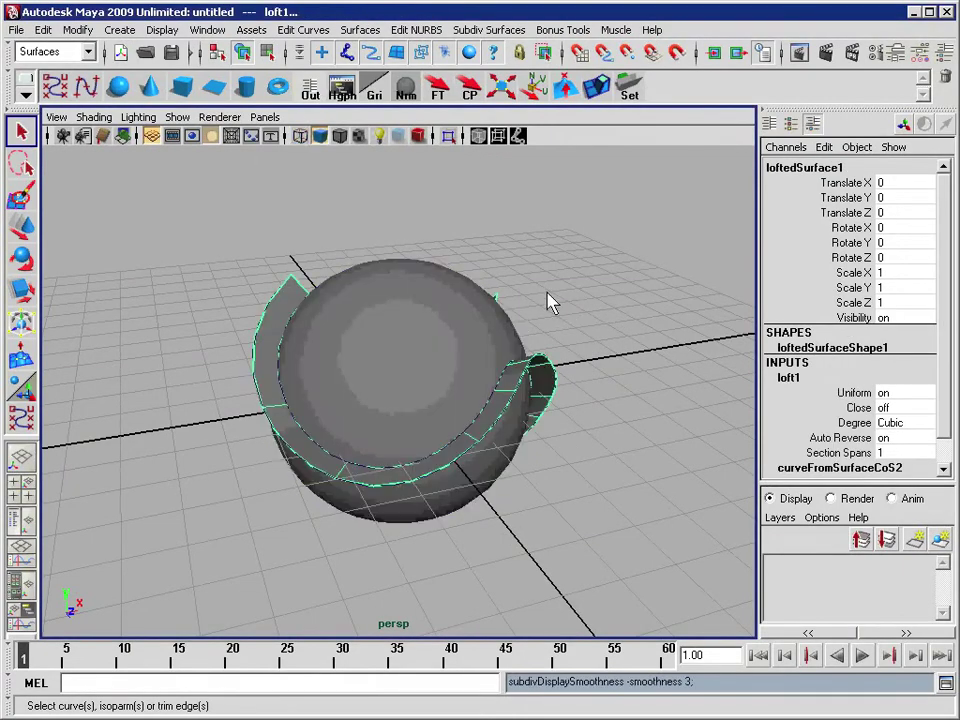
pyautogui.keyDown('alt'); pyautogui.moveTo(621, 326); pyautogui.dragTo(368, 316); pyautogui.keyUp('alt')
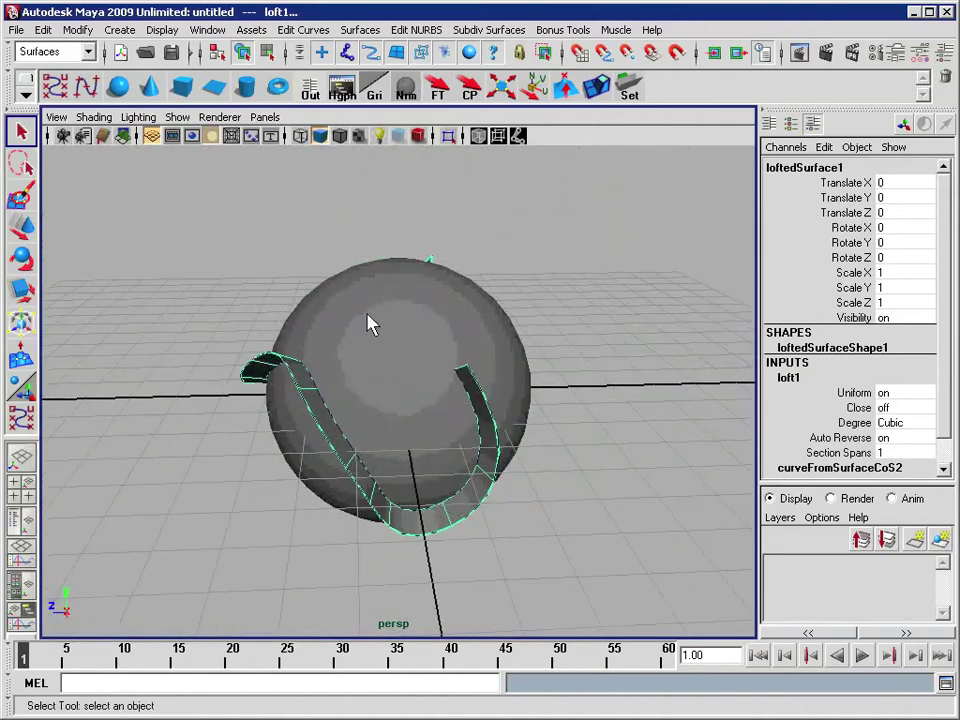